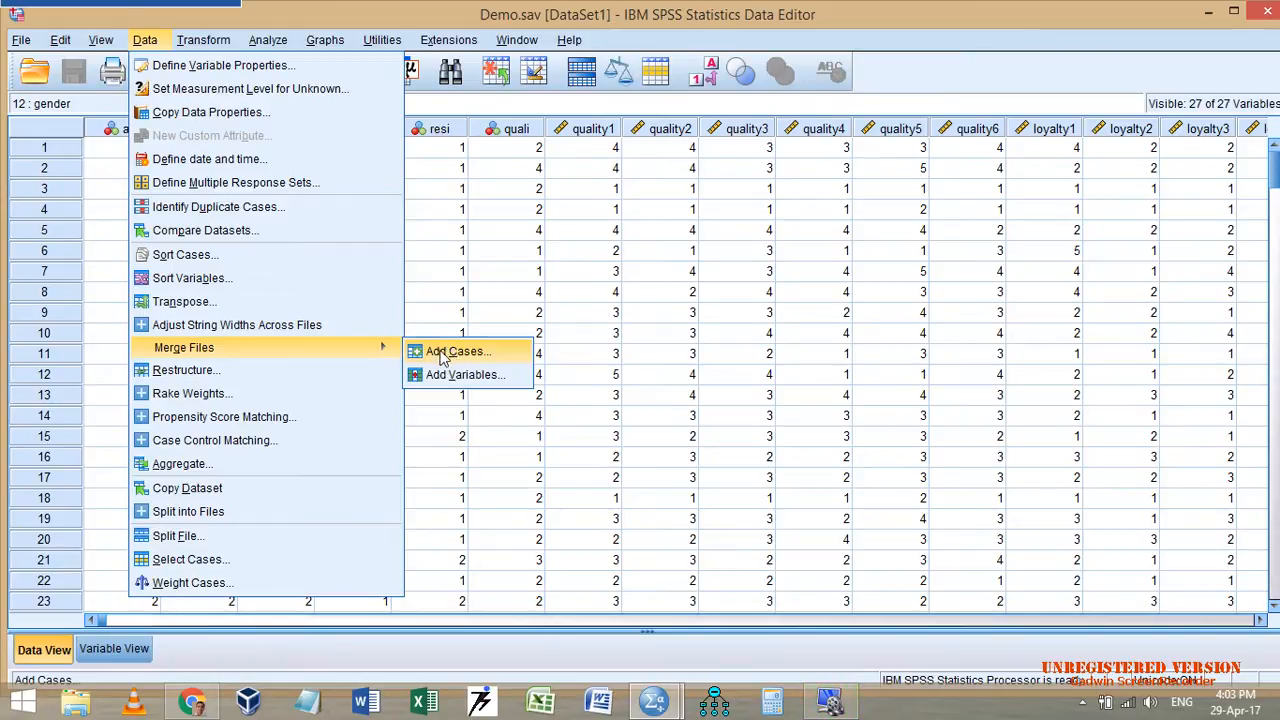
{"action": "left_click", "coordinate": [455, 174]}
{"action": "left_click", "coordinate": [451, 170]}
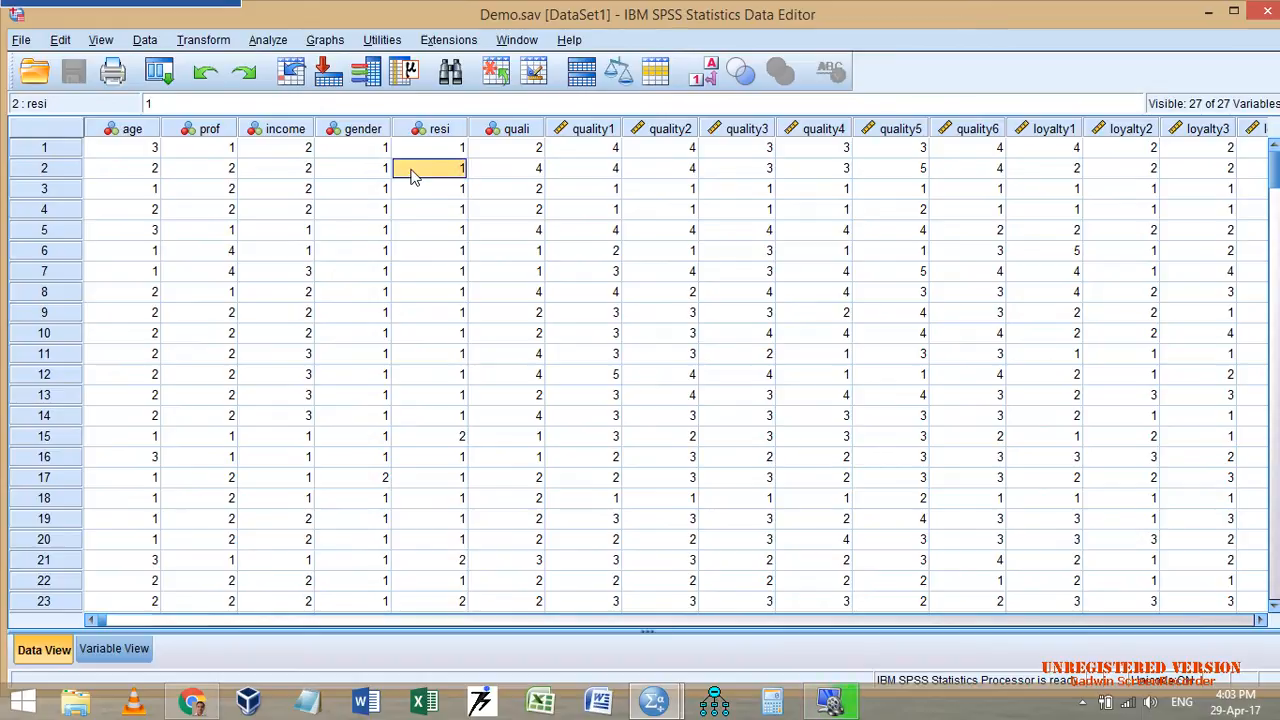
{"action": "scroll", "coordinate": [377, 210], "scroll_direction": "down", "scroll_amount": 14}
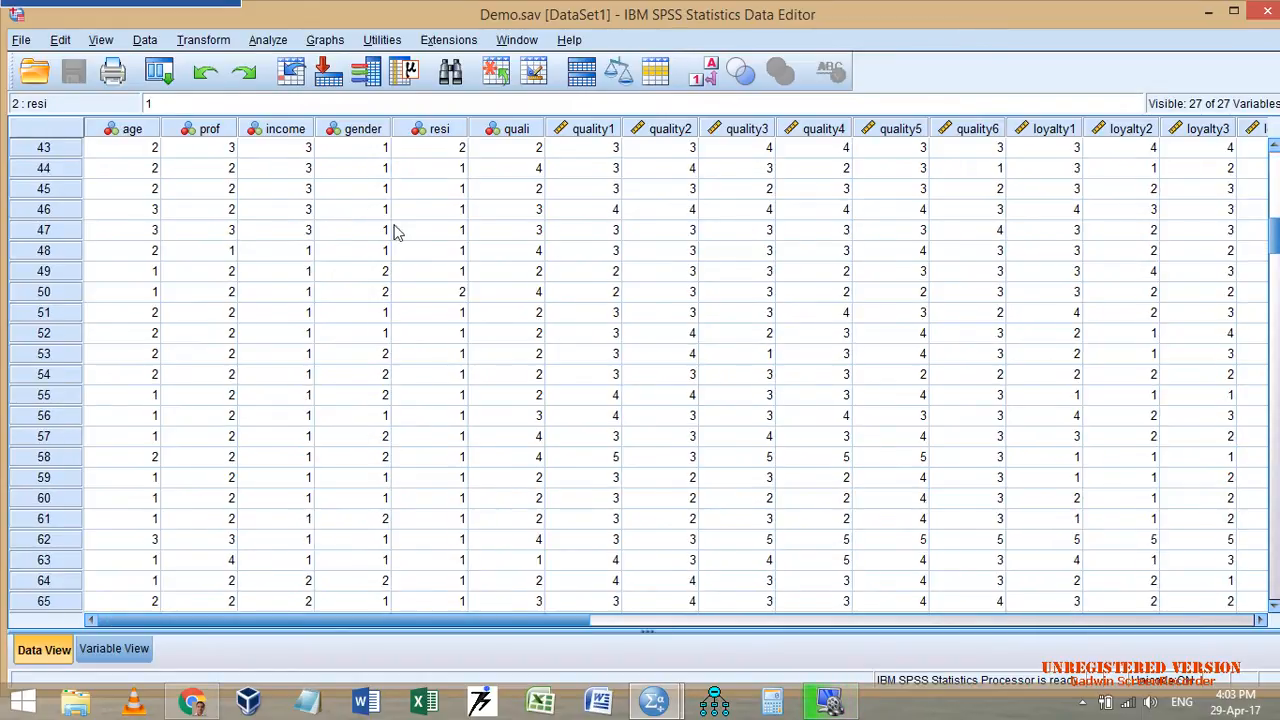
{"action": "scroll", "coordinate": [309, 243], "scroll_direction": "down", "scroll_amount": 7}
{"action": "scroll", "coordinate": [318, 210], "scroll_direction": "up", "scroll_amount": 7}
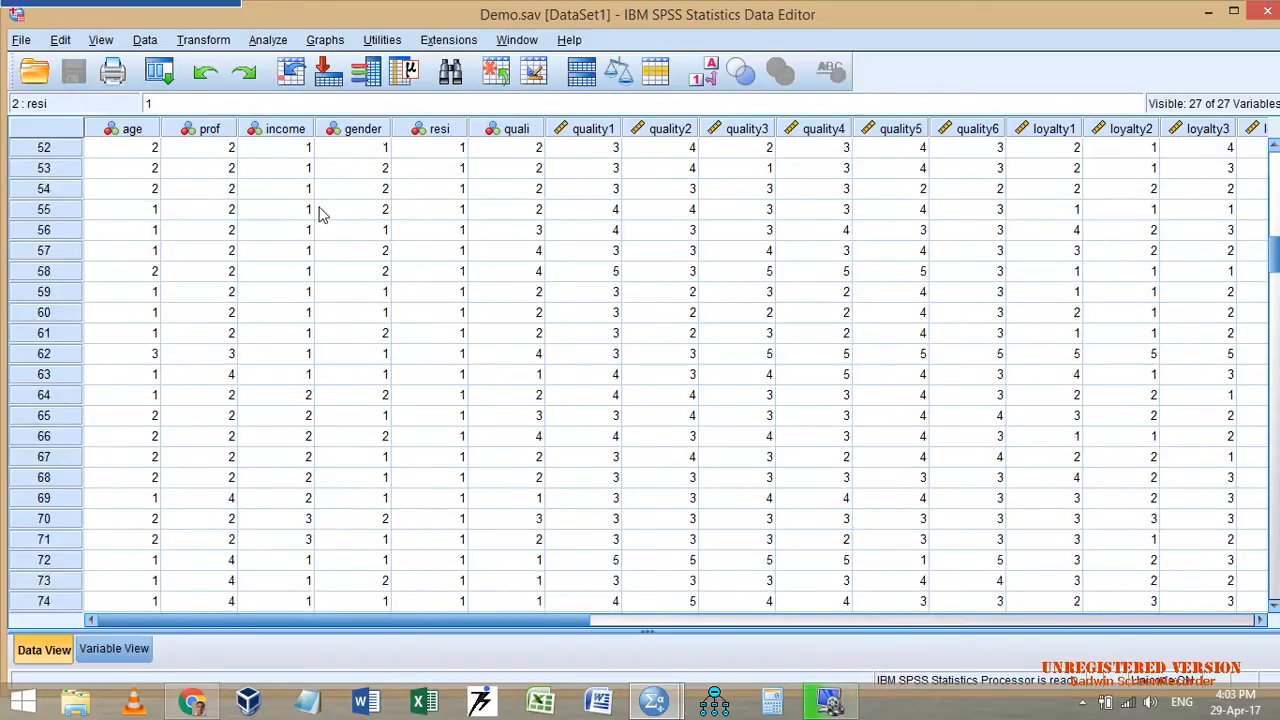
Step: Set up a Select Cases condition that keeps only the cases where gender = 1
{"action": "left_click", "coordinate": [145, 40]}
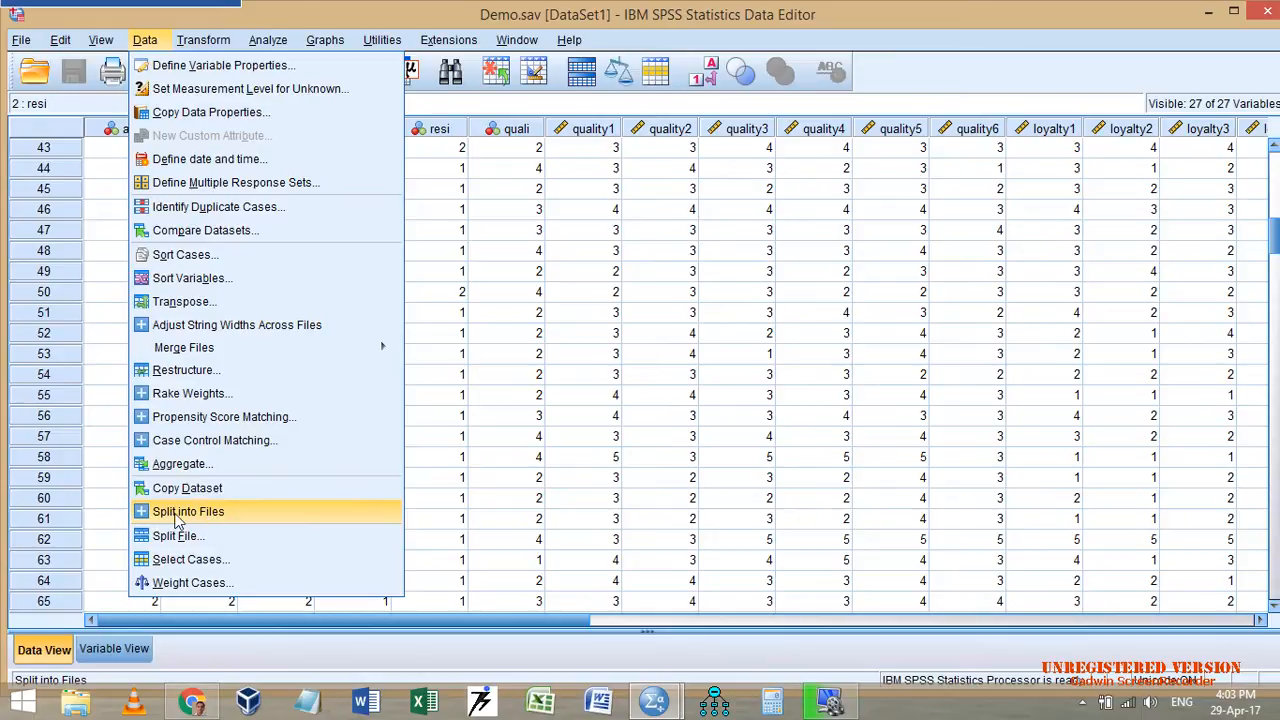
{"action": "left_click", "coordinate": [190, 563]}
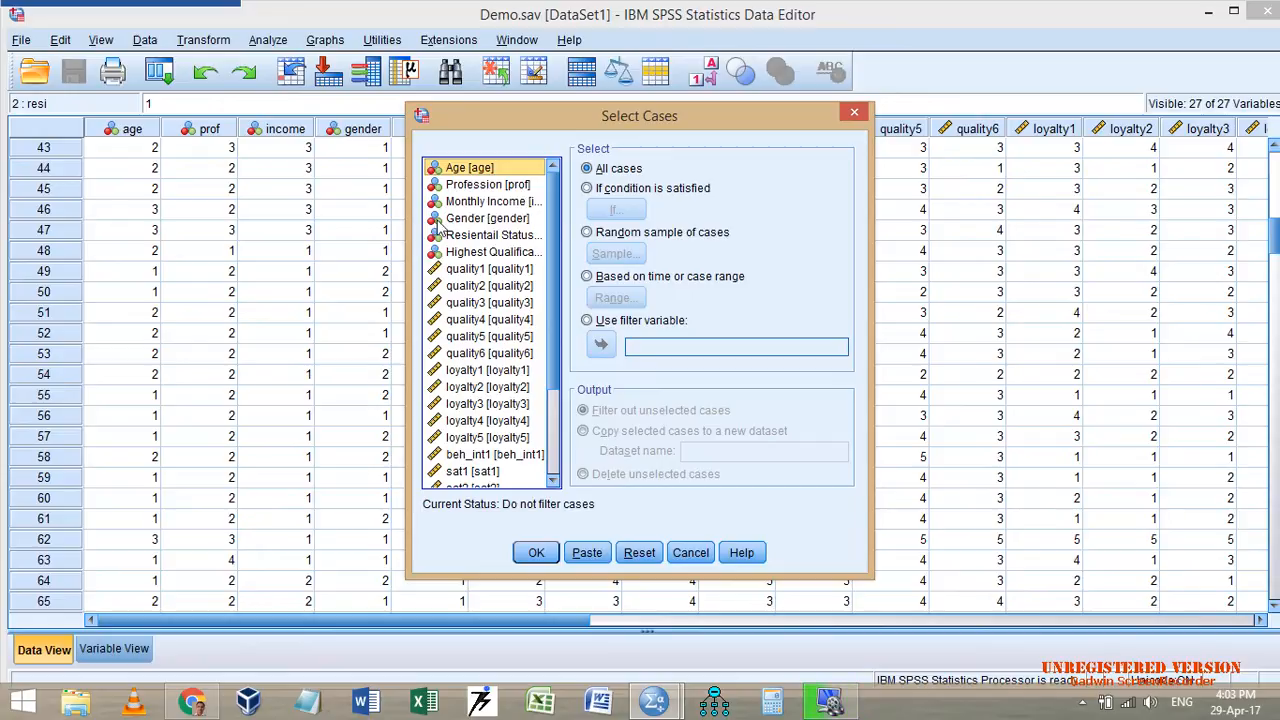
{"action": "left_click", "coordinate": [505, 222]}
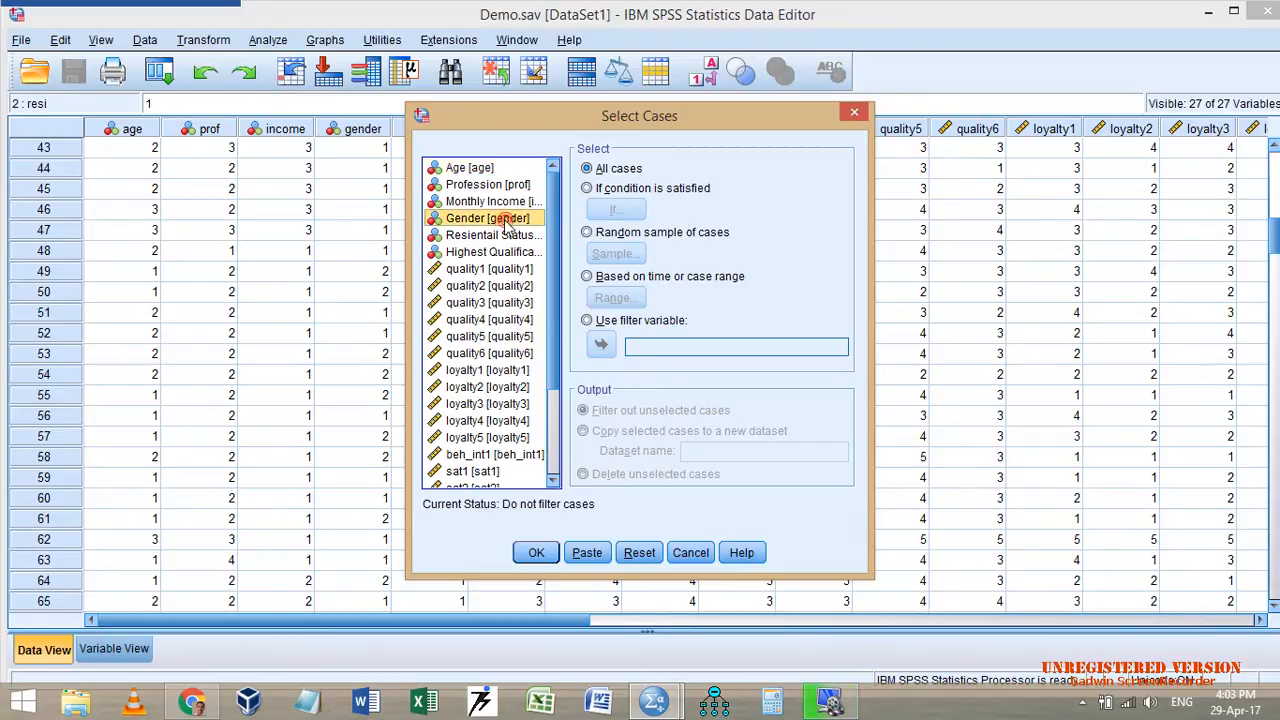
{"action": "left_click", "coordinate": [605, 190]}
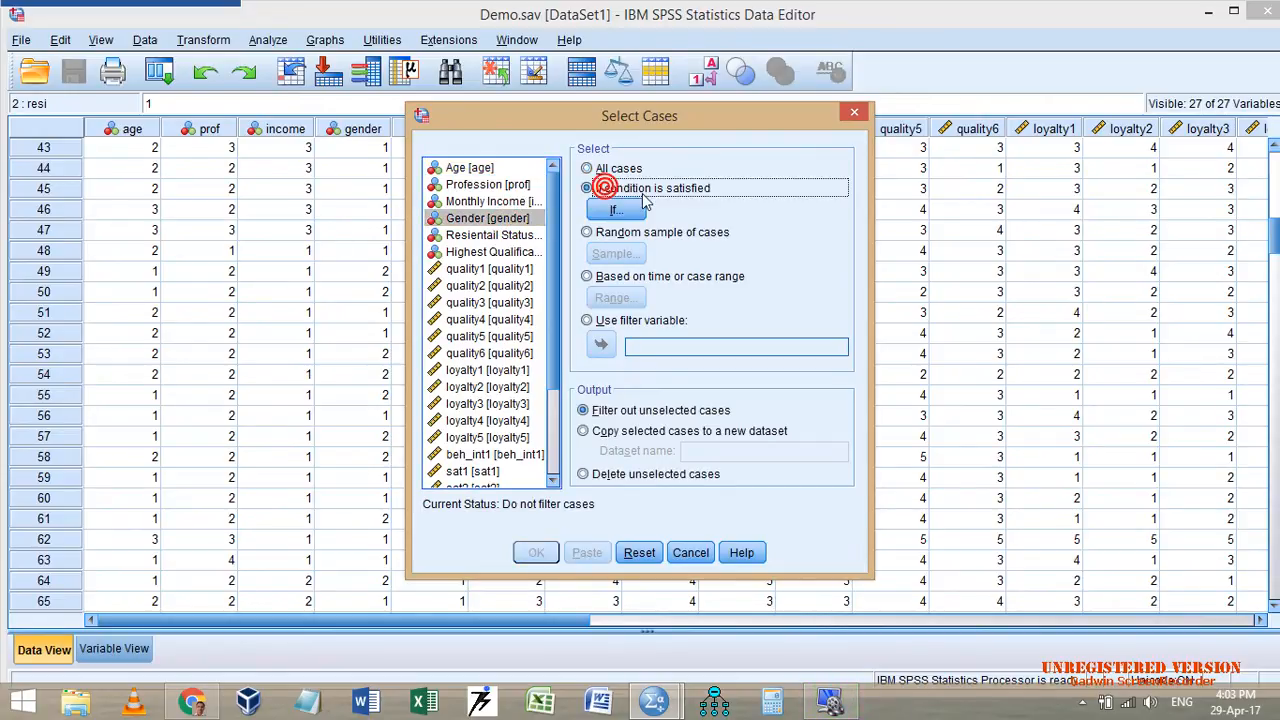
{"action": "left_click", "coordinate": [607, 205]}
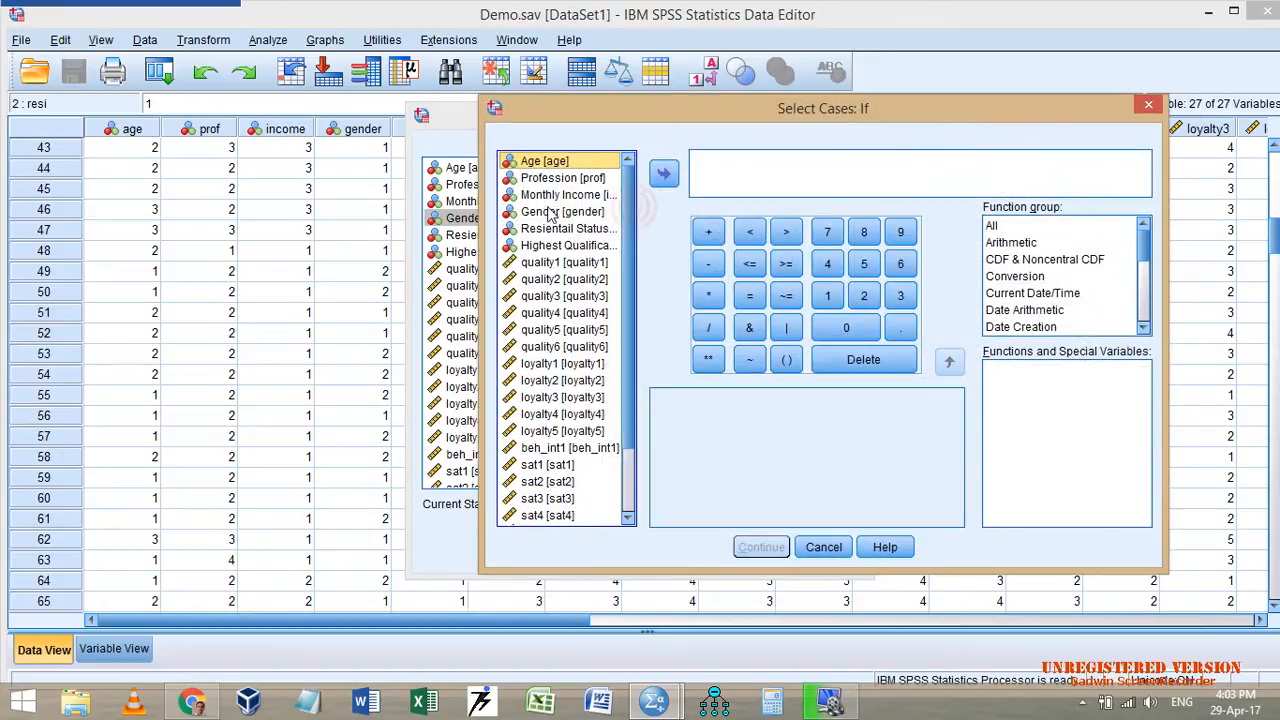
{"action": "left_click", "coordinate": [573, 213]}
{"action": "left_click", "coordinate": [663, 174]}
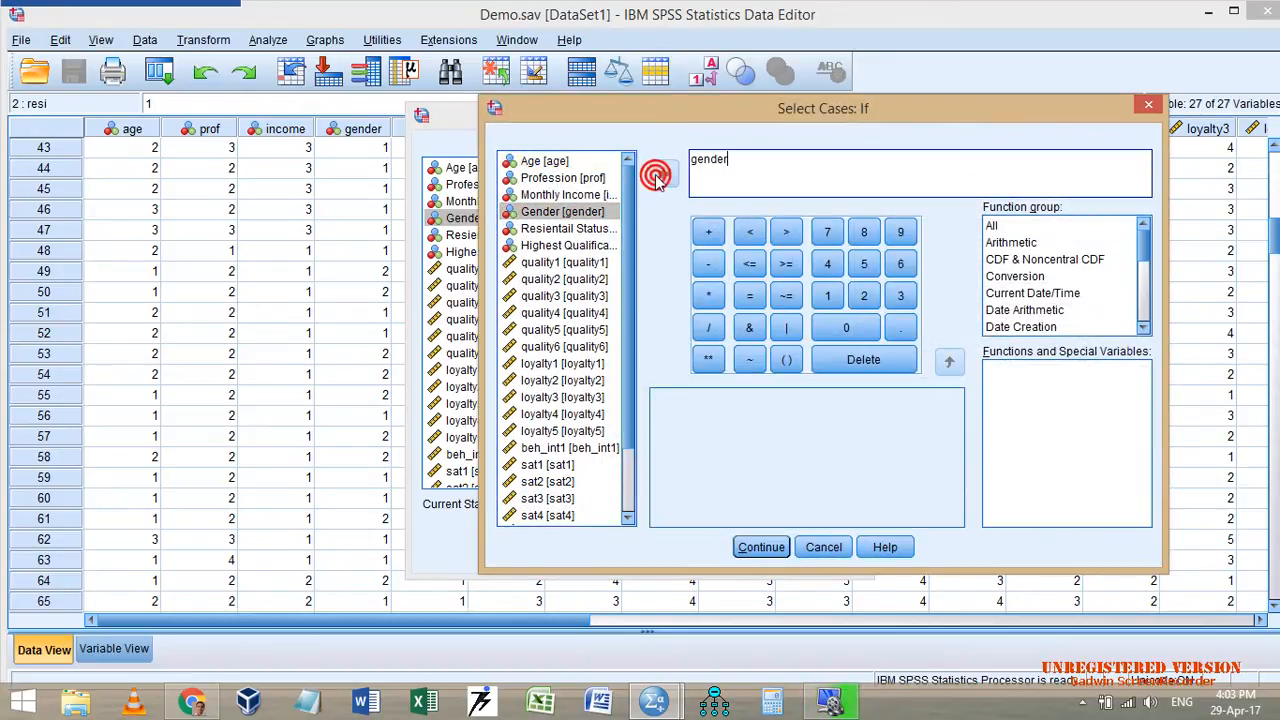
{"action": "left_click", "coordinate": [749, 295]}
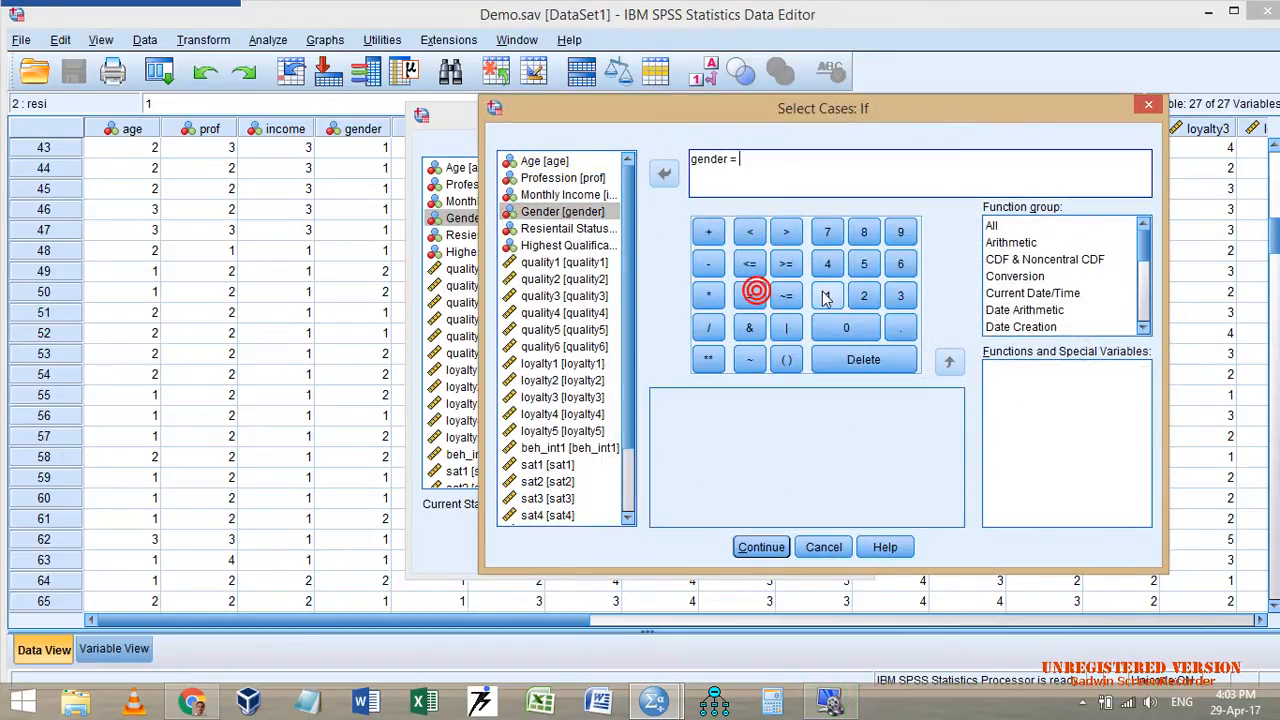
{"action": "left_click", "coordinate": [827, 295]}
{"action": "left_click", "coordinate": [787, 545]}
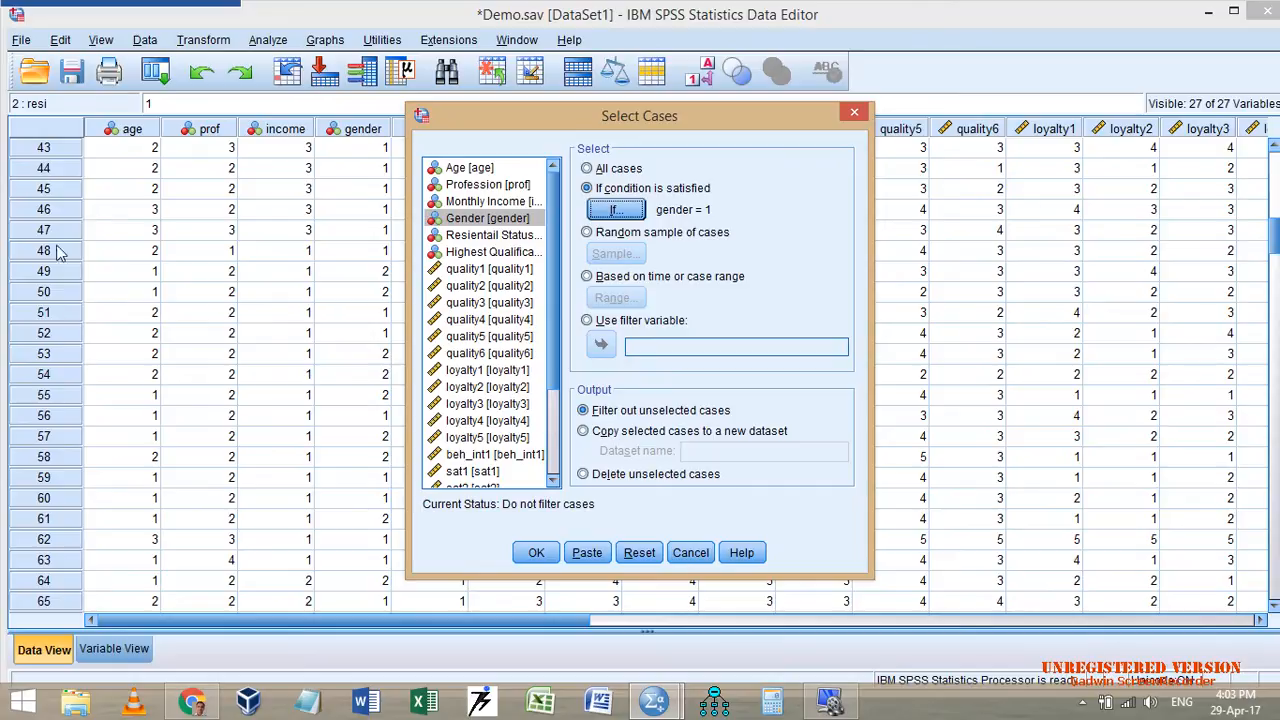
Step: Apply the case selection with unselected cases filtered out, and return to the data to inspect an excluded case's gender value
{"action": "left_click", "coordinate": [534, 552]}
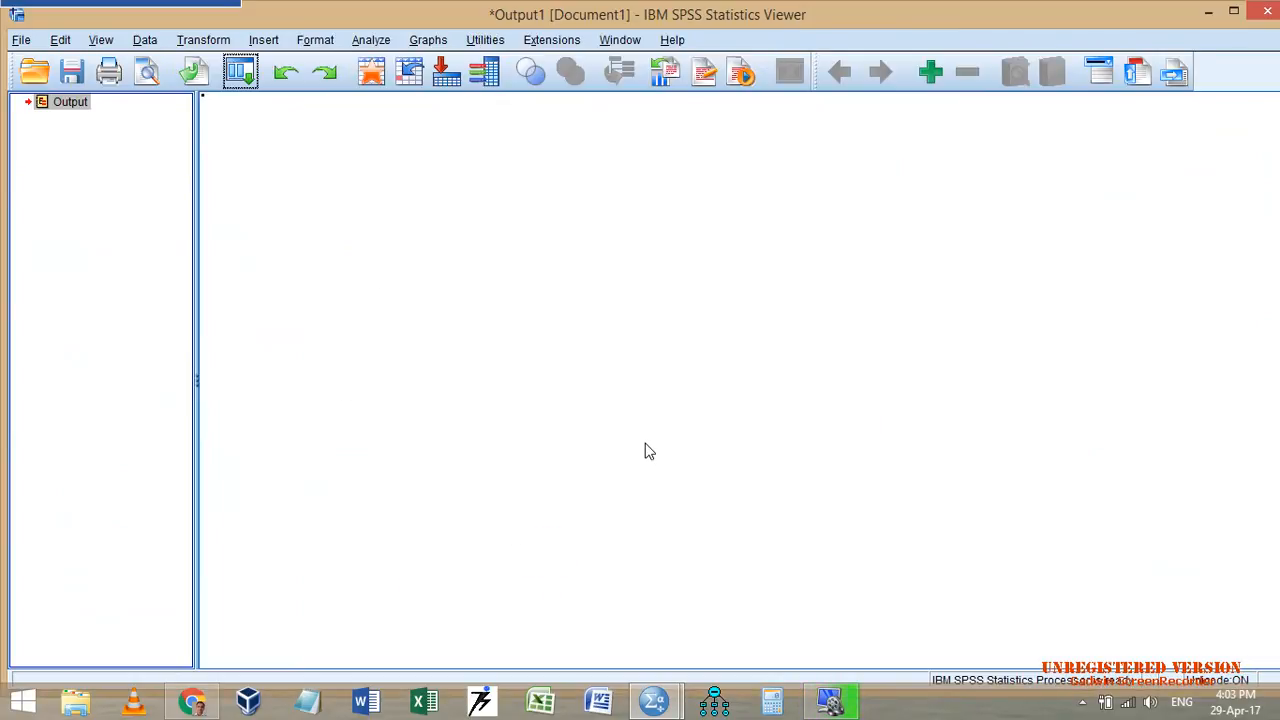
{"action": "key", "text": "alt+Tab"}
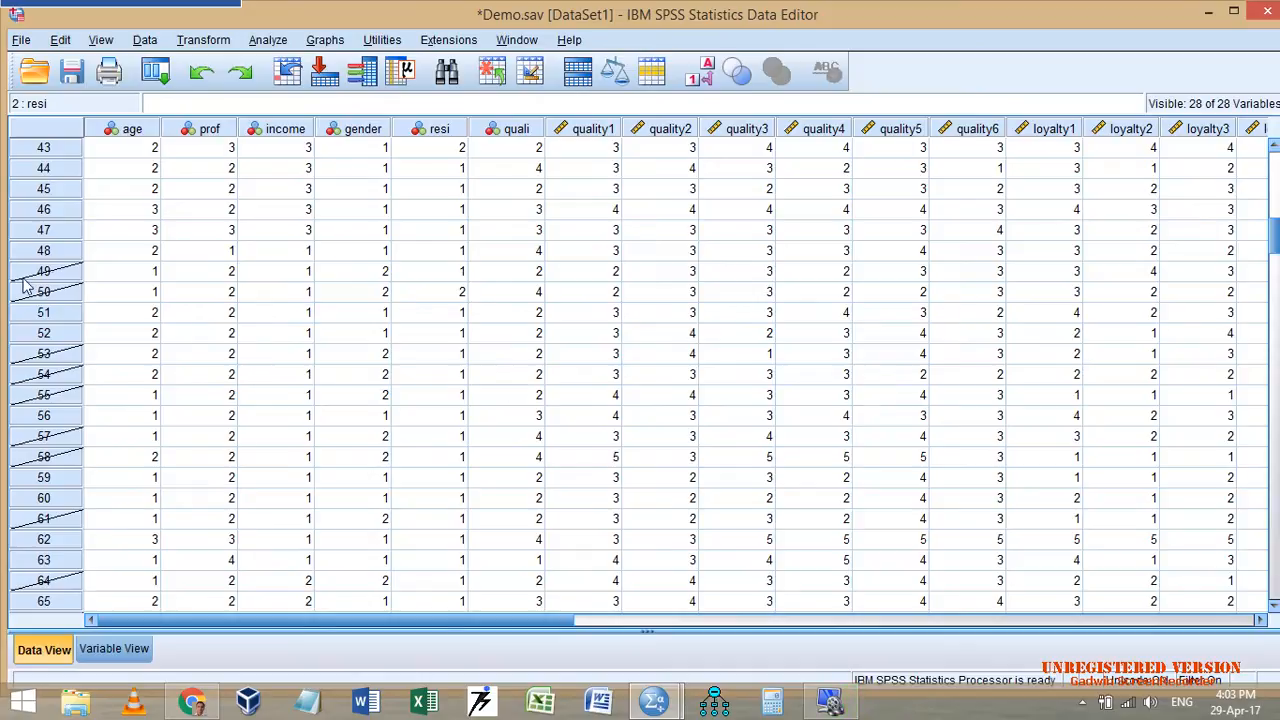
{"action": "left_click", "coordinate": [367, 272]}
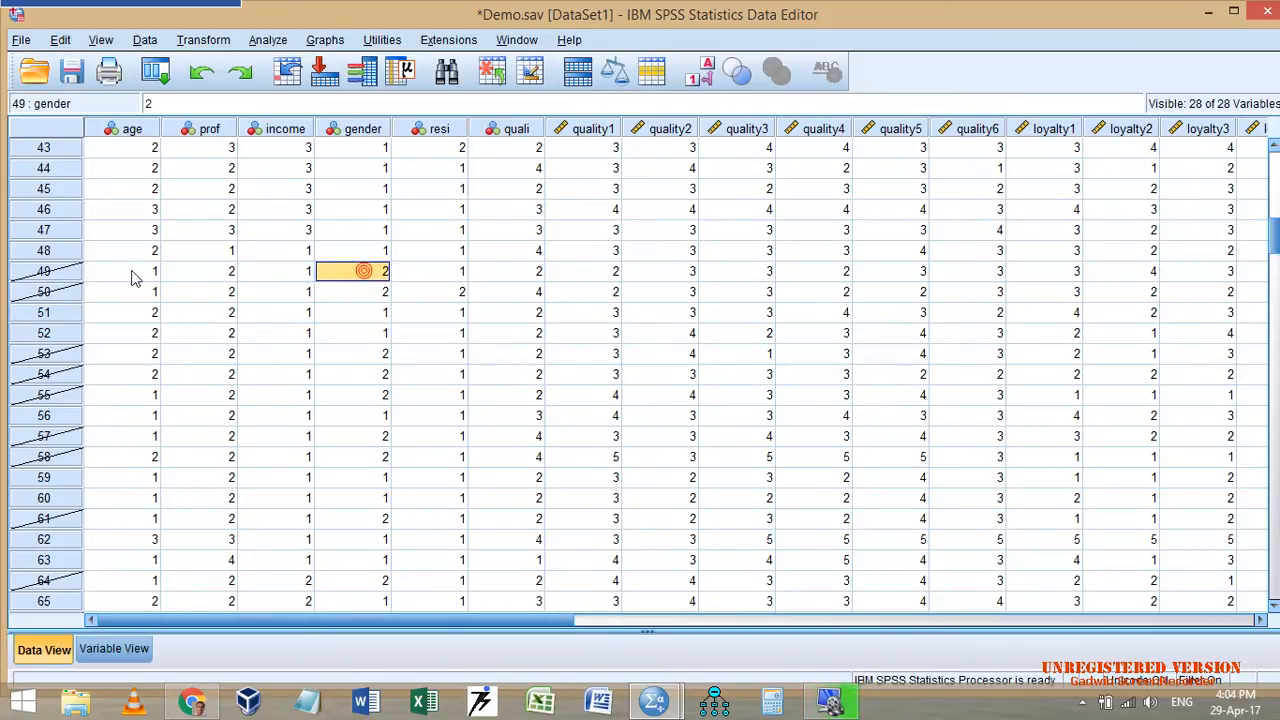
Step: Copy the selected gender = 1 cases to a new dataset named men and bring that dataset into view
{"action": "left_click", "coordinate": [155, 72]}
{"action": "left_click", "coordinate": [181, 104]}
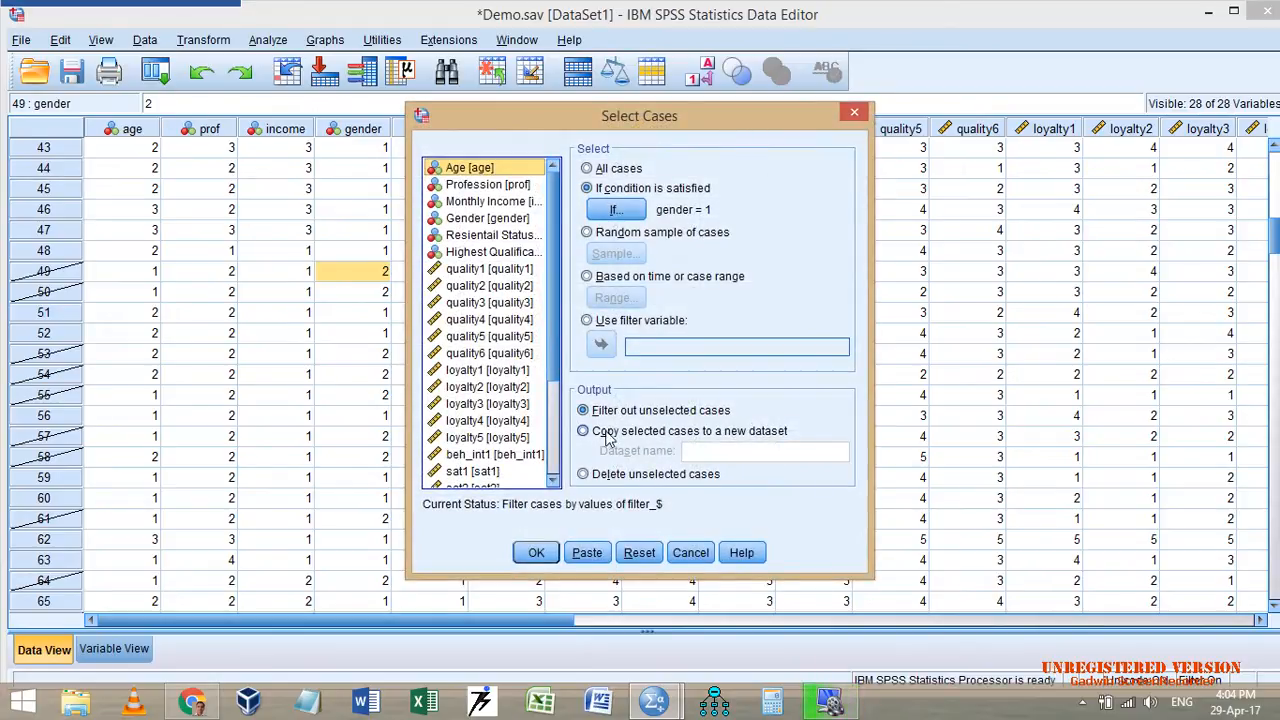
{"action": "left_click", "coordinate": [705, 450]}
{"action": "left_click", "coordinate": [632, 433]}
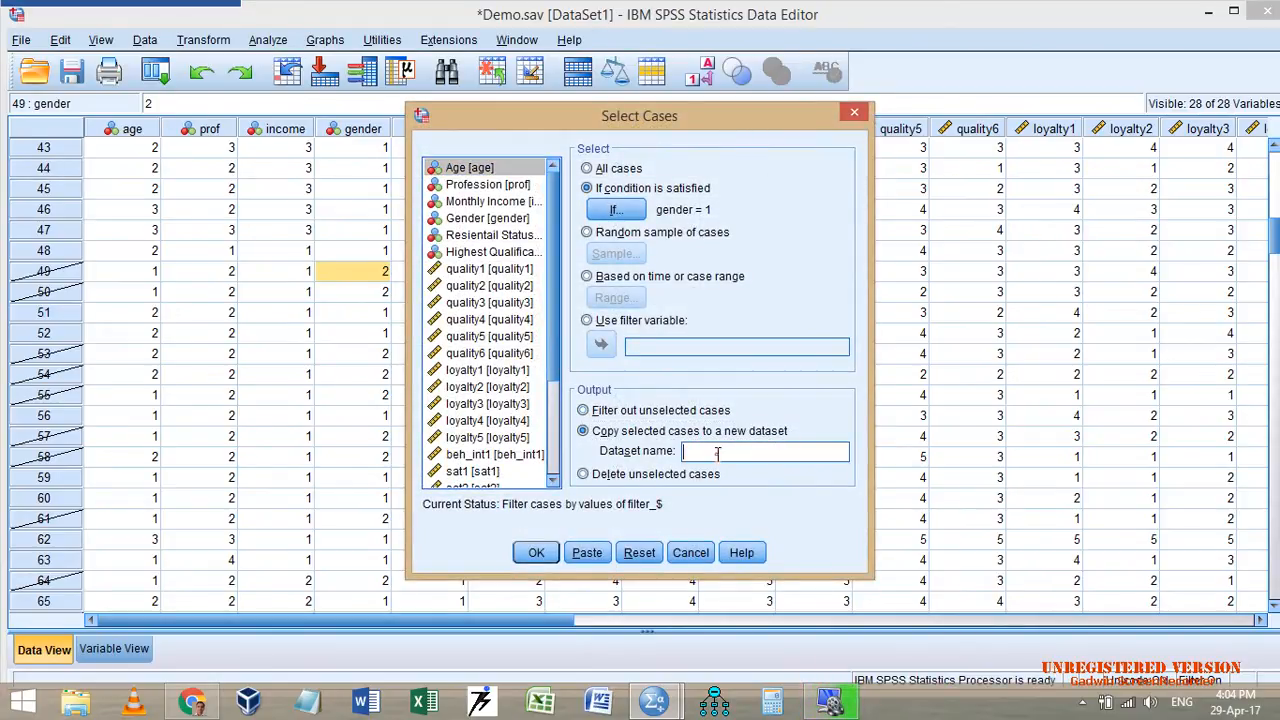
{"action": "left_click", "coordinate": [720, 455]}
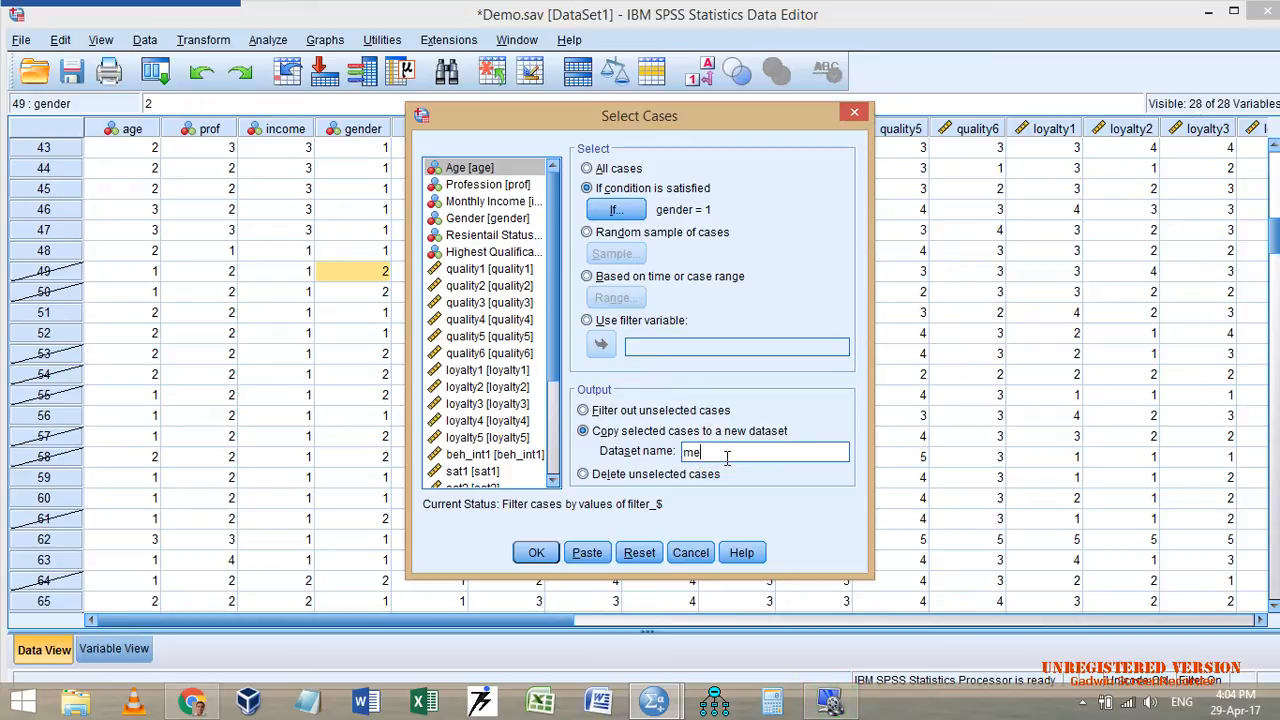
{"action": "left_click", "coordinate": [546, 556]}
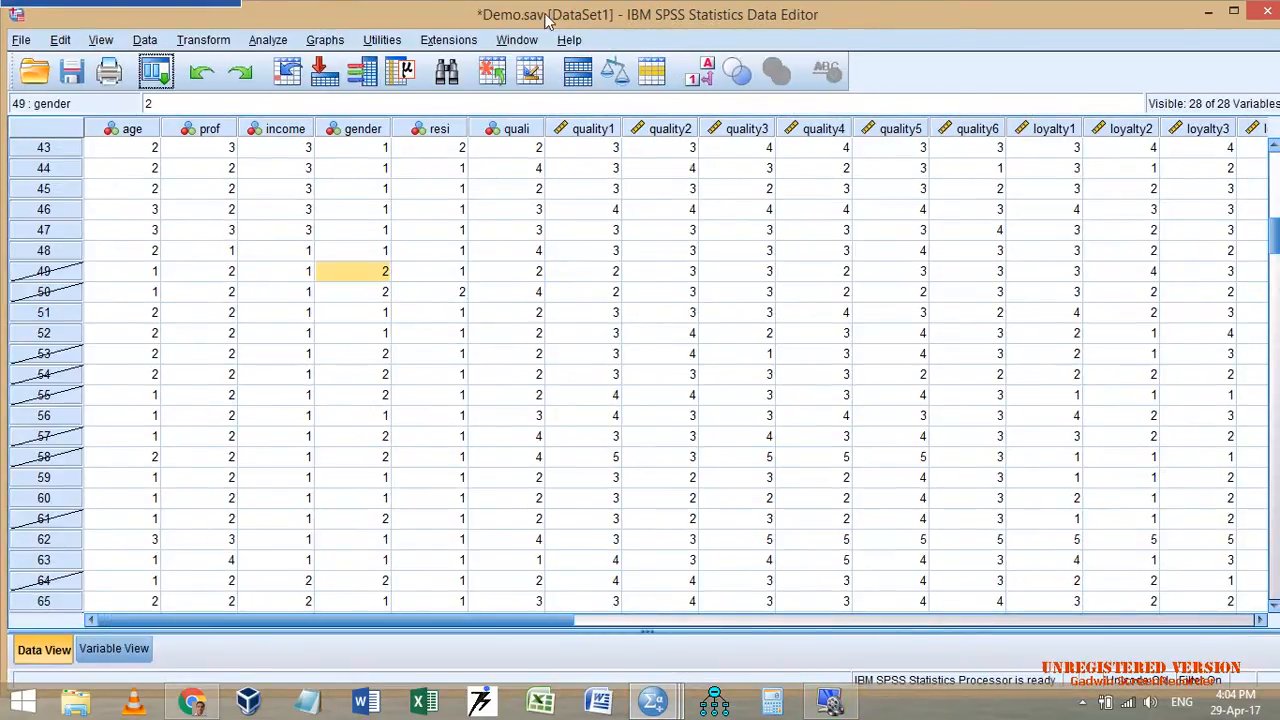
{"action": "left_click", "coordinate": [1208, 10]}
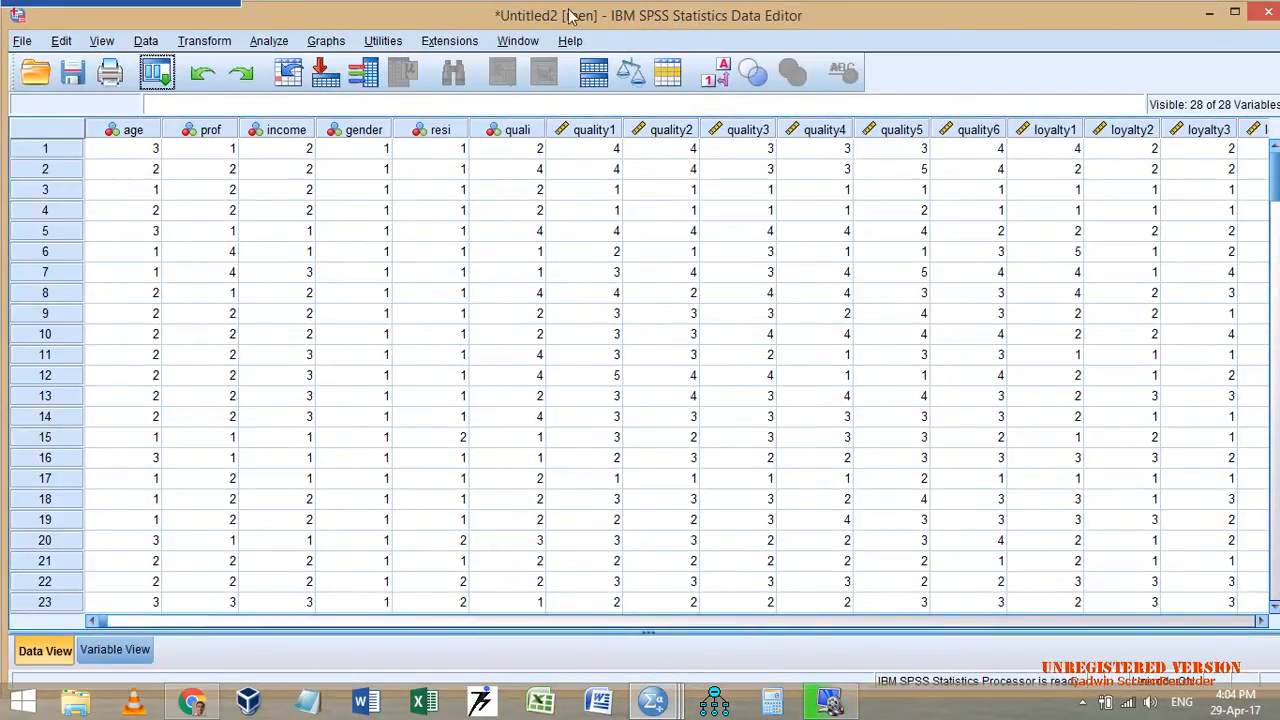
Step: Save all open data, storing the original dataset as Demo_1.sav, but cancel the save of the men dataset
{"action": "left_click", "coordinate": [21, 41]}
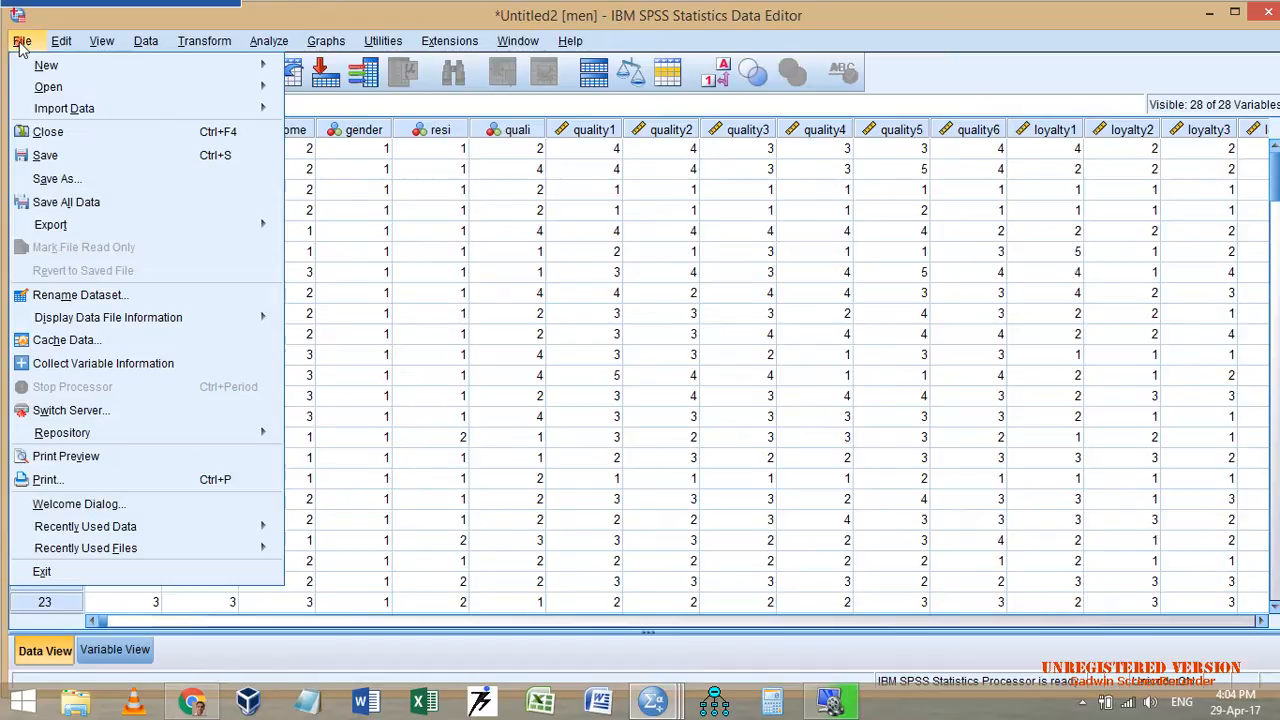
{"action": "left_click", "coordinate": [98, 205]}
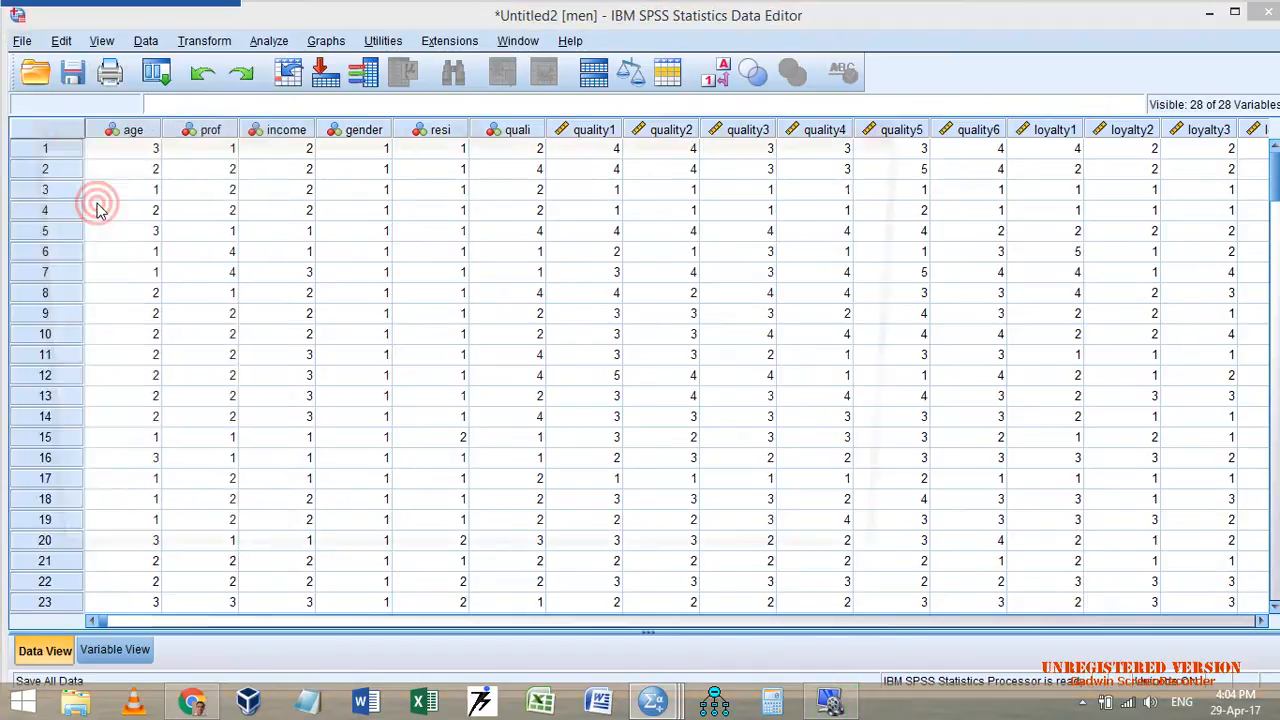
{"action": "left_click", "coordinate": [648, 393]}
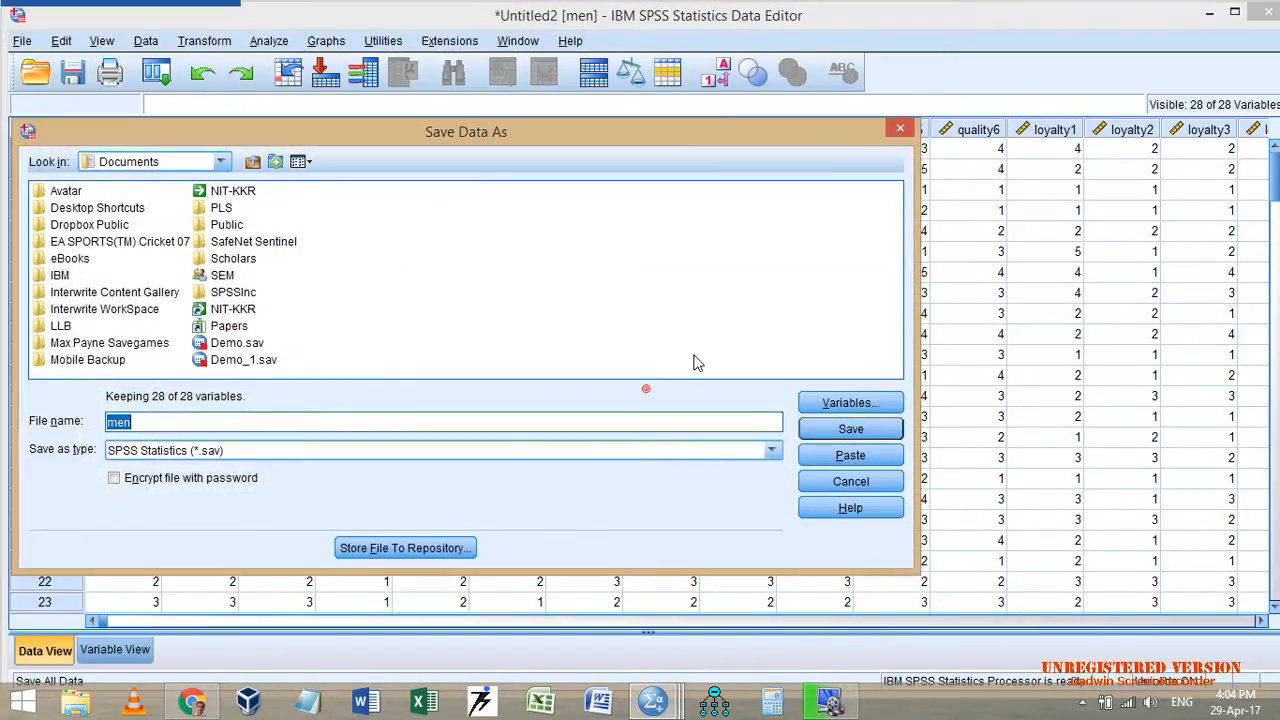
{"action": "left_click", "coordinate": [900, 128]}
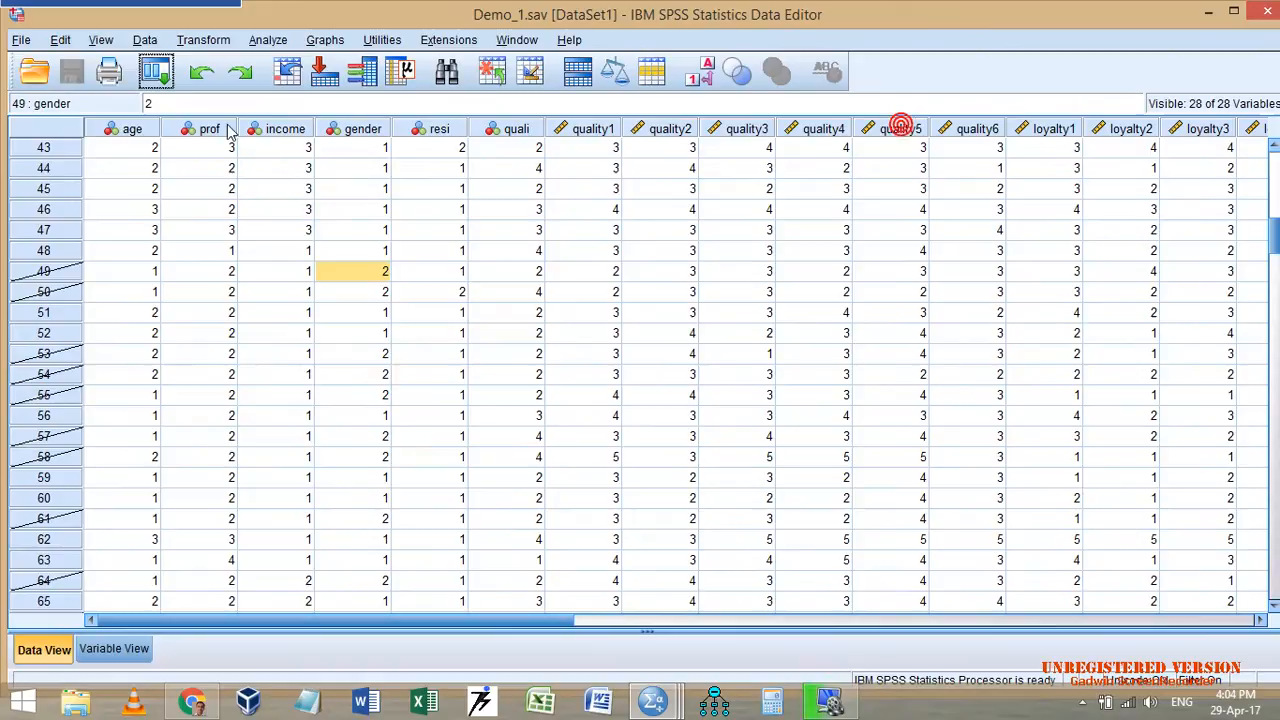
Step: Save the men dataset in Documents as men.sav and close its window
{"action": "left_click", "coordinate": [21, 40]}
{"action": "mouse_move", "coordinate": [572, 40]}
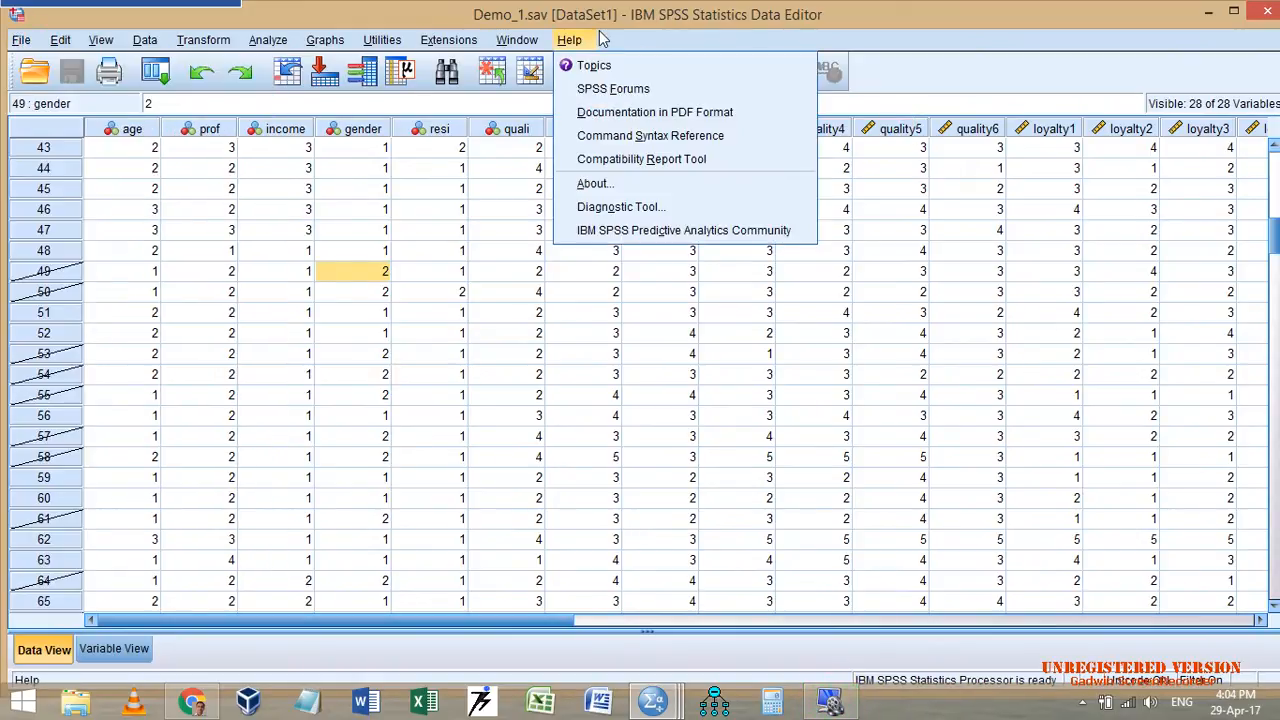
{"action": "left_click", "coordinate": [1208, 12]}
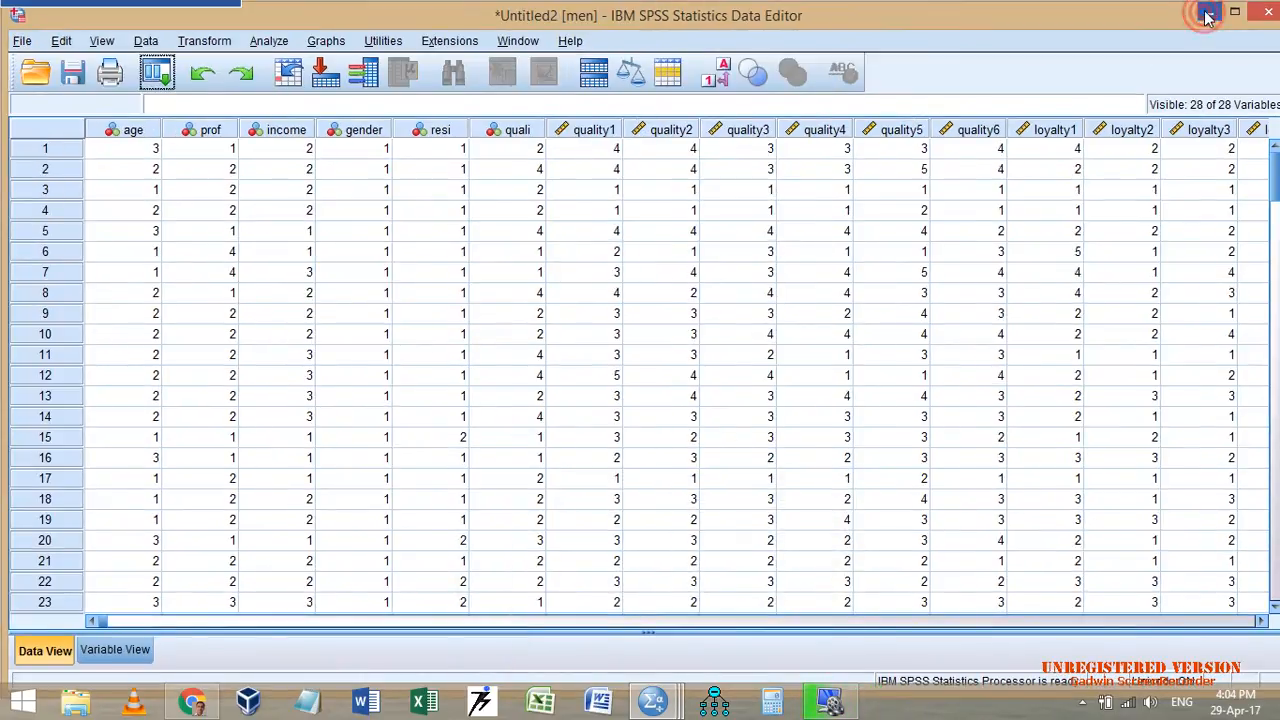
{"action": "left_click", "coordinate": [21, 40]}
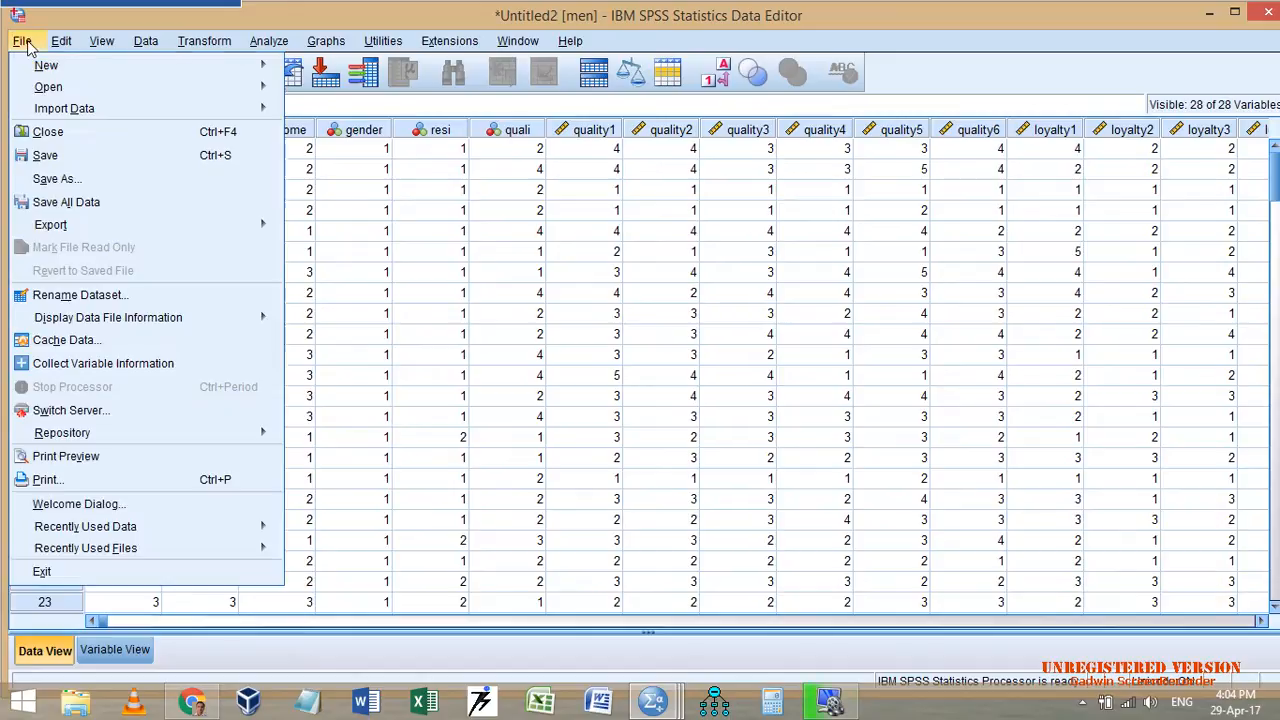
{"action": "left_click", "coordinate": [116, 179]}
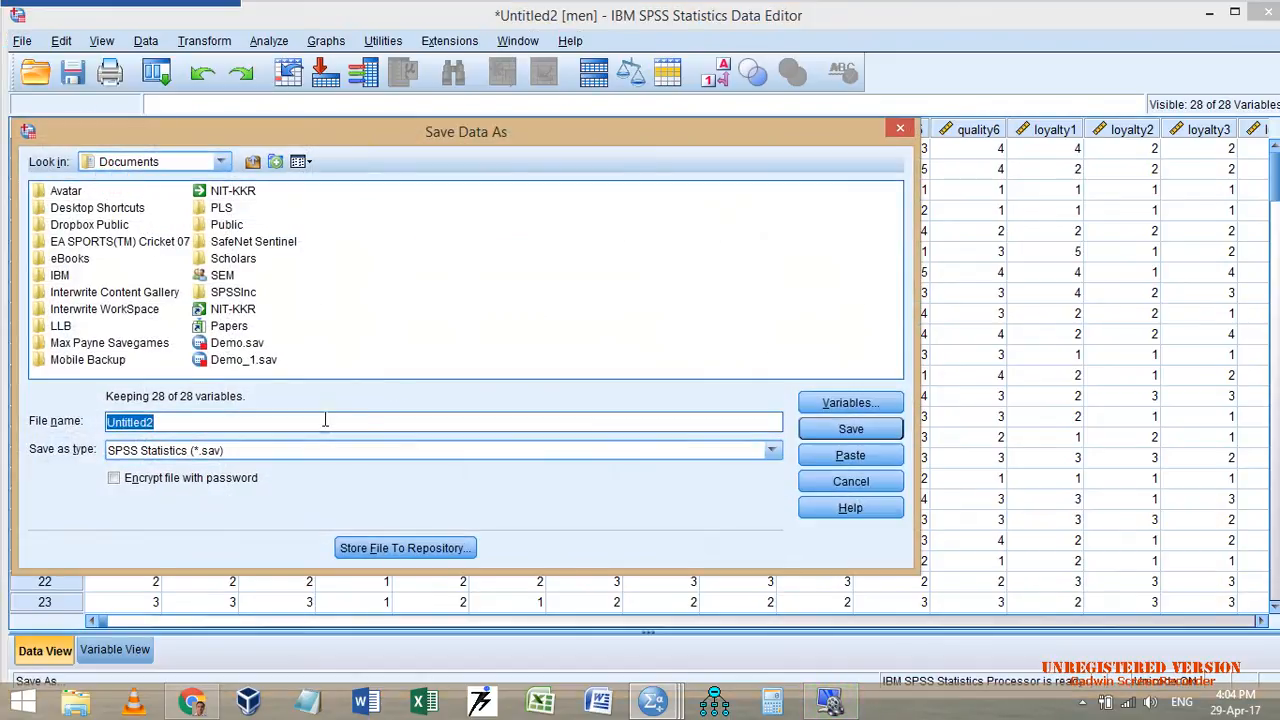
{"action": "type", "text": "men"}
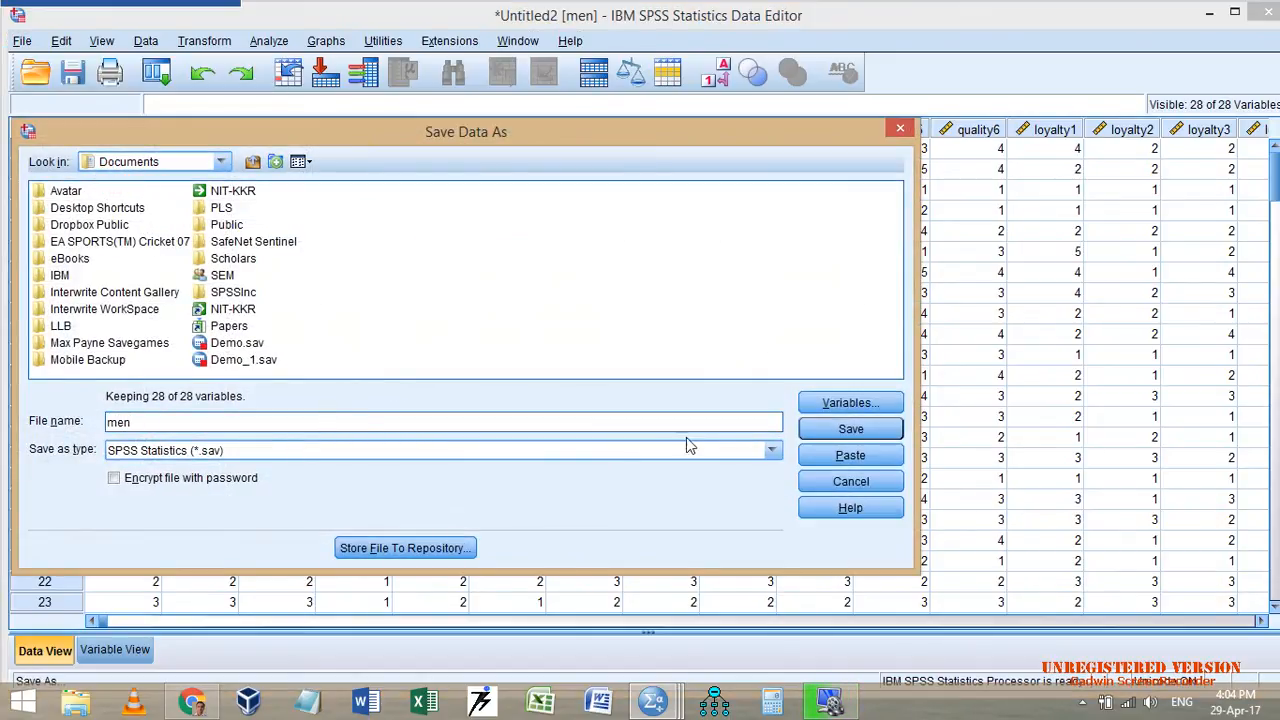
{"action": "left_click", "coordinate": [850, 429]}
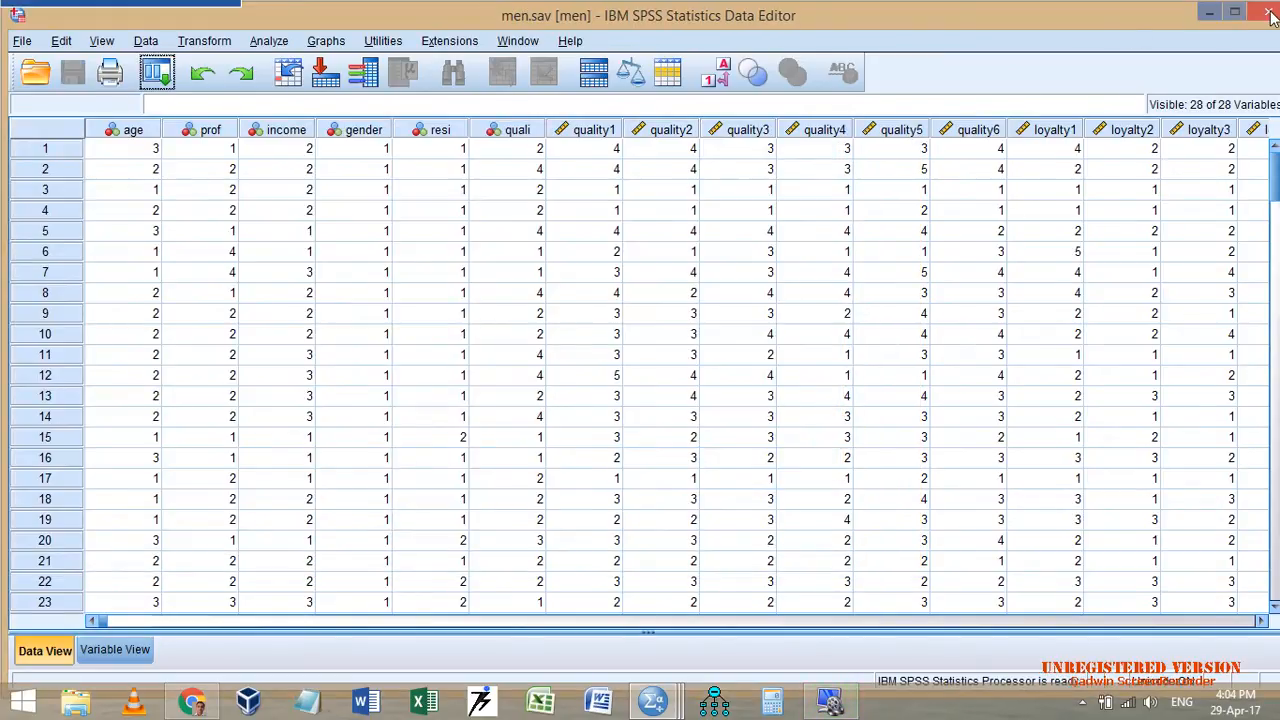
{"action": "left_click", "coordinate": [1264, 12]}
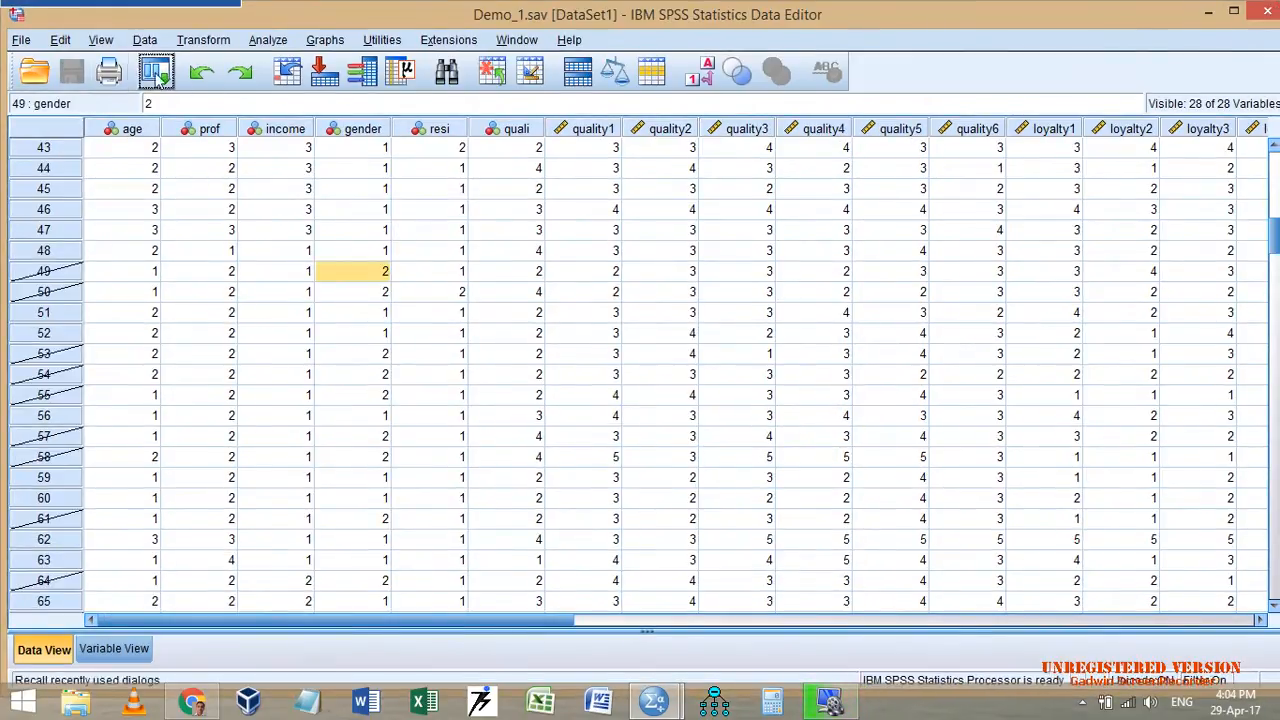
Step: Change the Select Cases condition on the original dataset to gender = 2
{"action": "left_click", "coordinate": [155, 71]}
{"action": "left_click", "coordinate": [197, 102]}
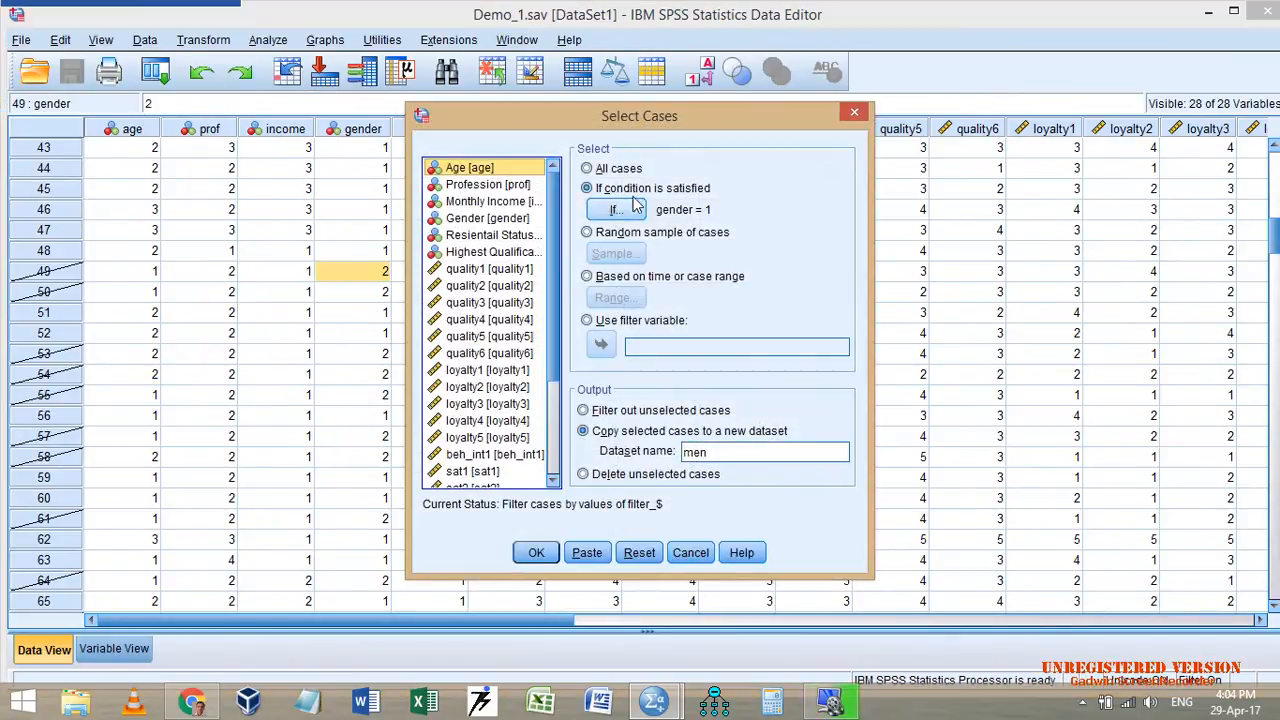
{"action": "left_click", "coordinate": [616, 210]}
{"action": "left_click", "coordinate": [779, 165]}
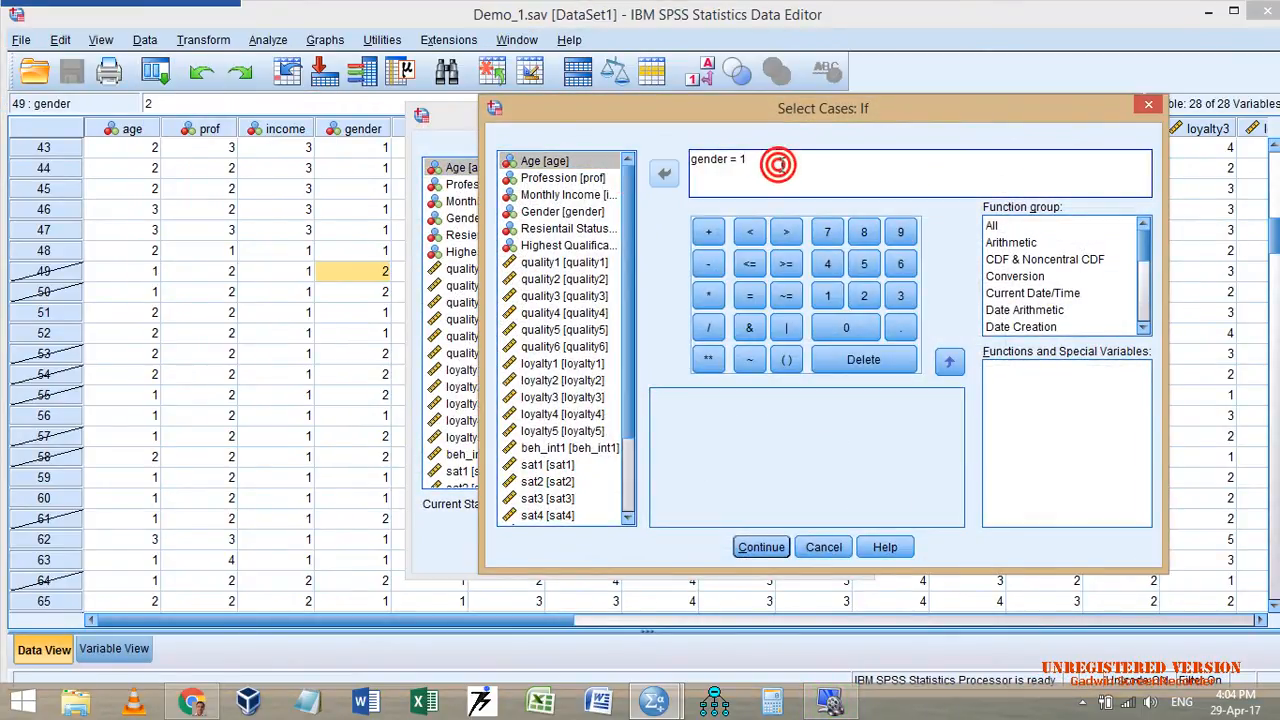
{"action": "left_click", "coordinate": [761, 547]}
Step: Copy the selected cases to a new dataset named women and bring that dataset into view
{"action": "left_click", "coordinate": [724, 452]}
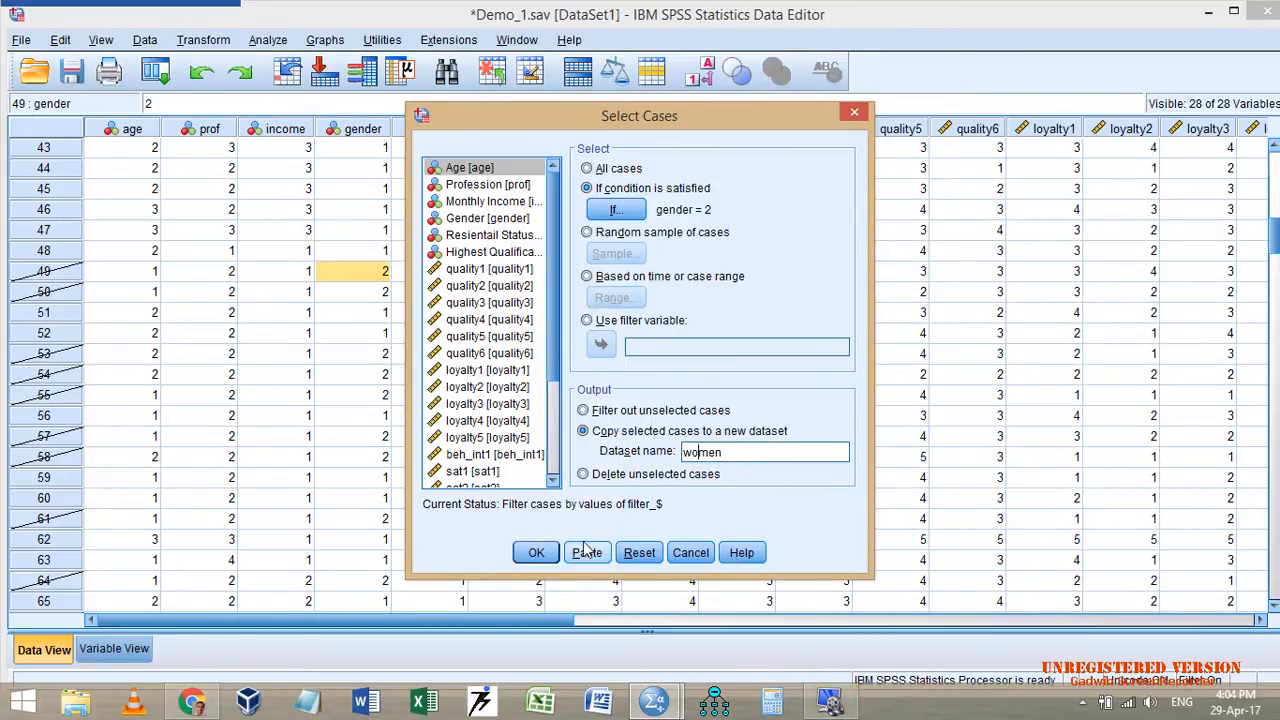
{"action": "left_click", "coordinate": [536, 552]}
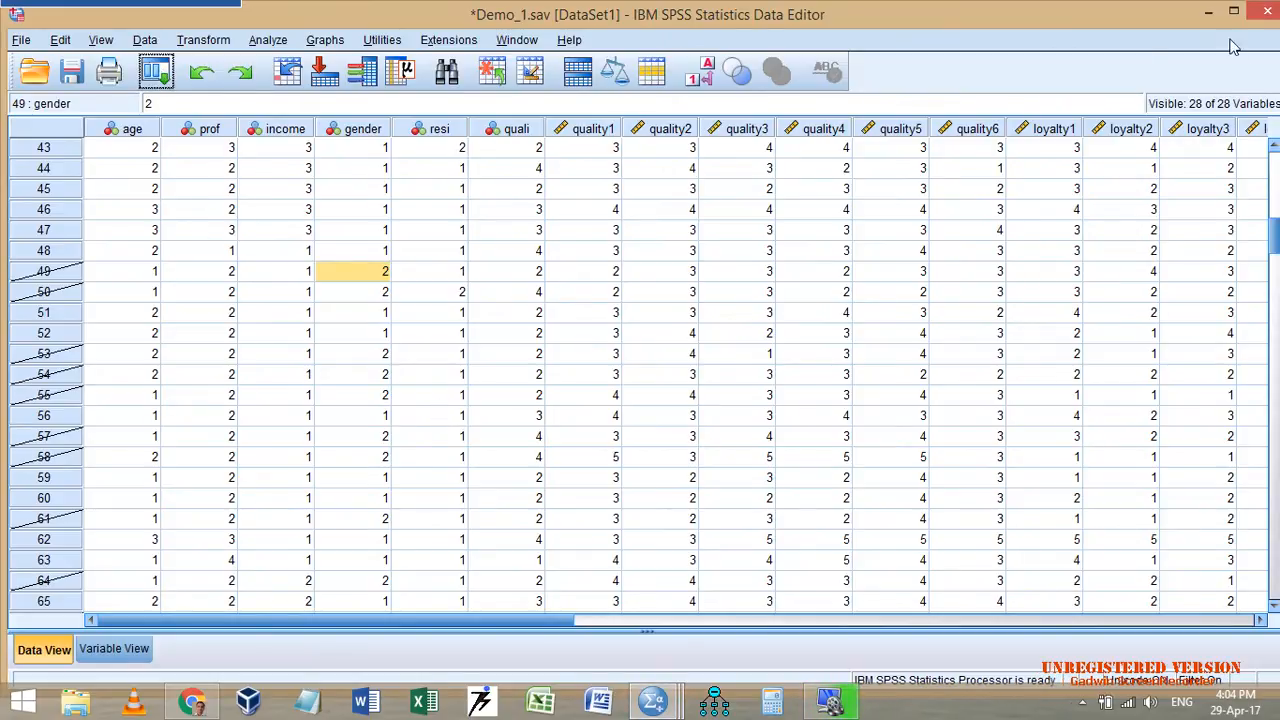
{"action": "left_click", "coordinate": [1210, 13]}
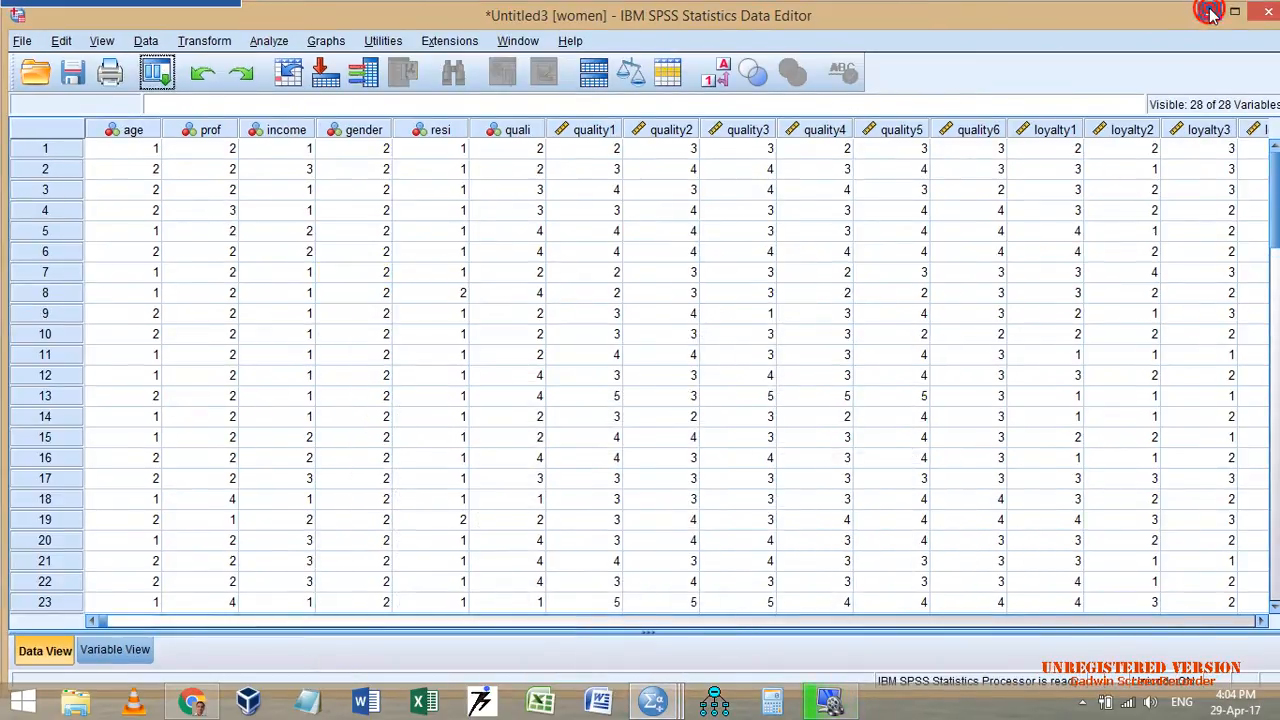
Step: Save the women dataset in the Documents folder as women.sav
{"action": "left_click", "coordinate": [18, 40]}
{"action": "left_click", "coordinate": [96, 184]}
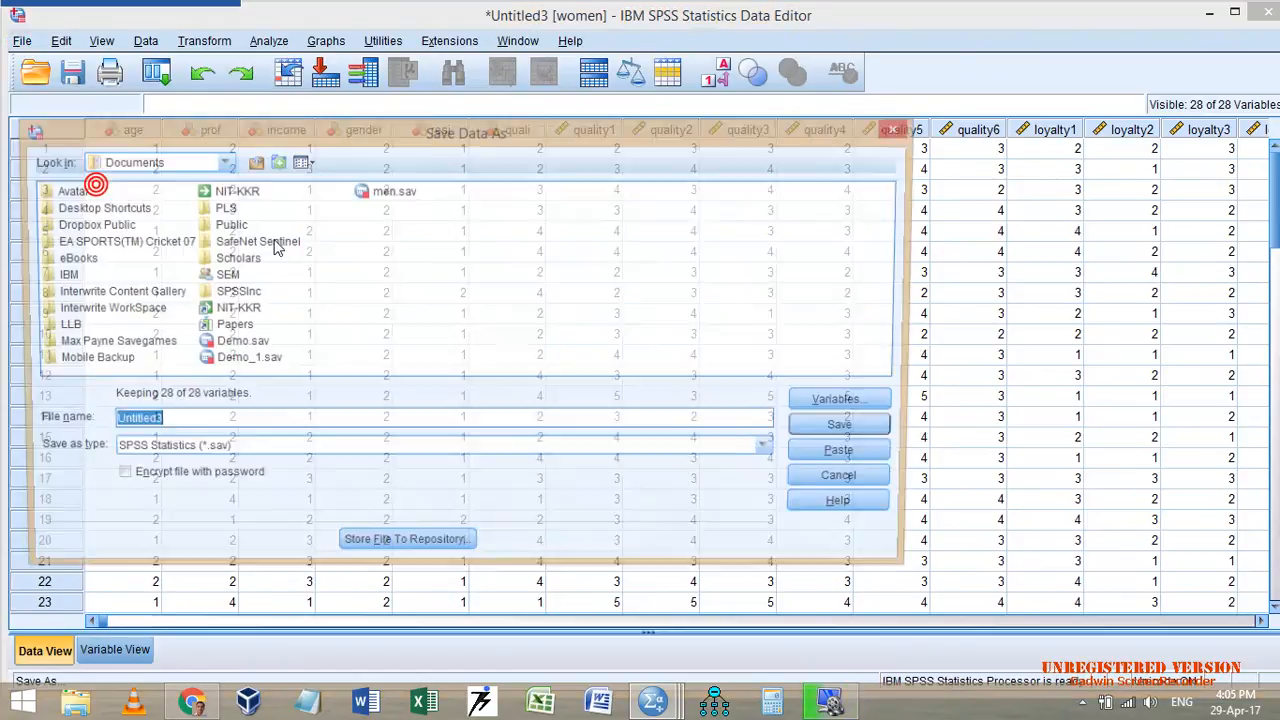
{"action": "type", "text": "women"}
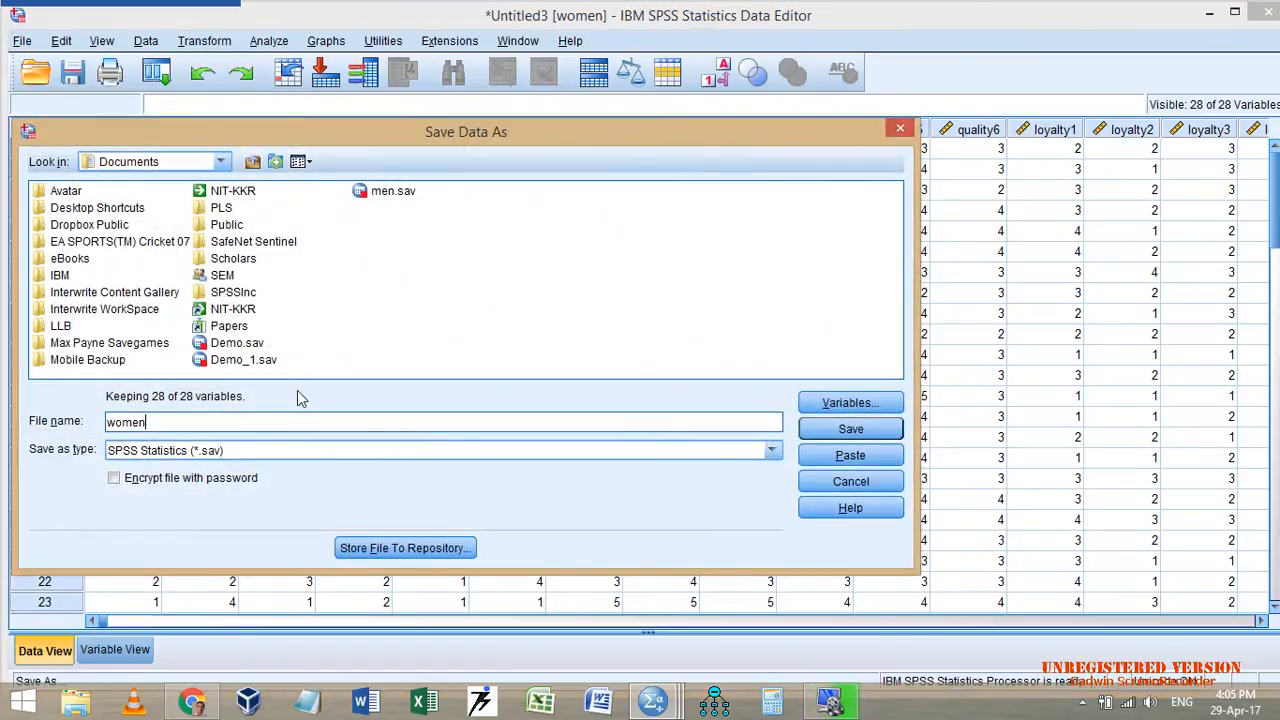
{"action": "left_click", "coordinate": [850, 429]}
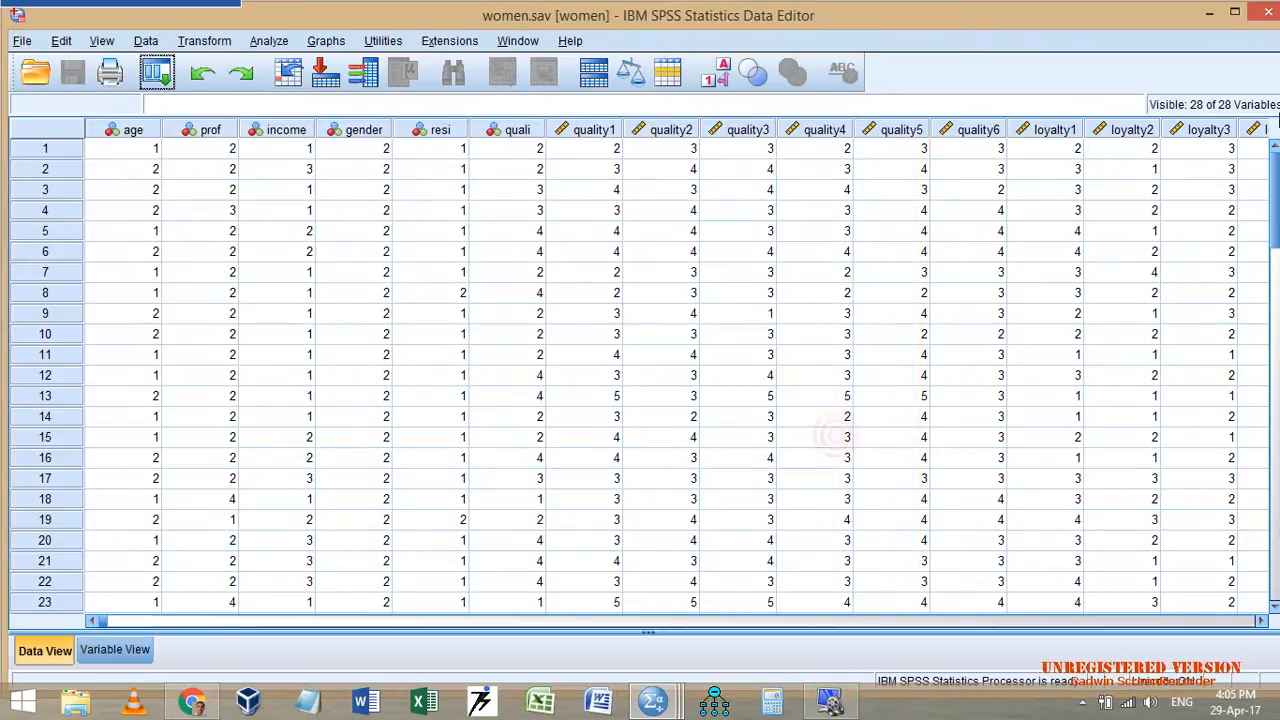
Step: Close the women.sav and Demo_1.sav windows along with everything else open in SPSS, returning to the desktop
{"action": "left_click", "coordinate": [1263, 13]}
{"action": "left_click", "coordinate": [1265, 13]}
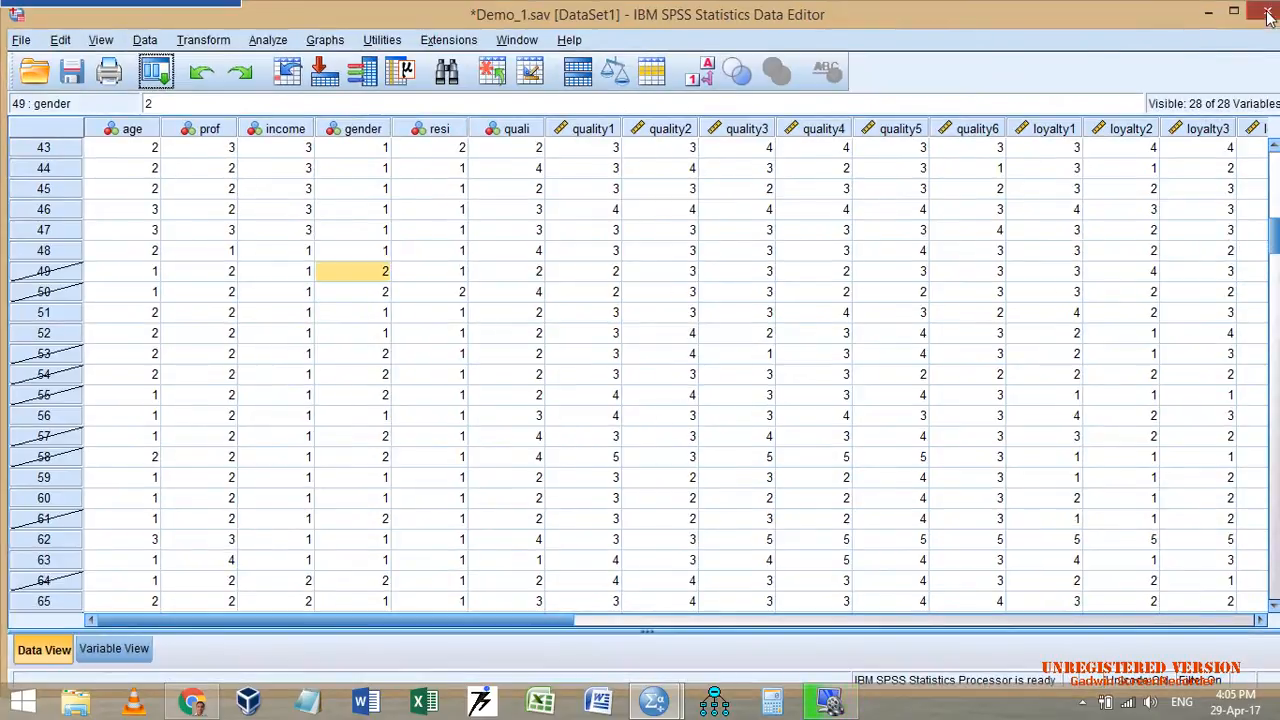
{"action": "left_click", "coordinate": [666, 380]}
{"action": "left_click", "coordinate": [657, 398]}
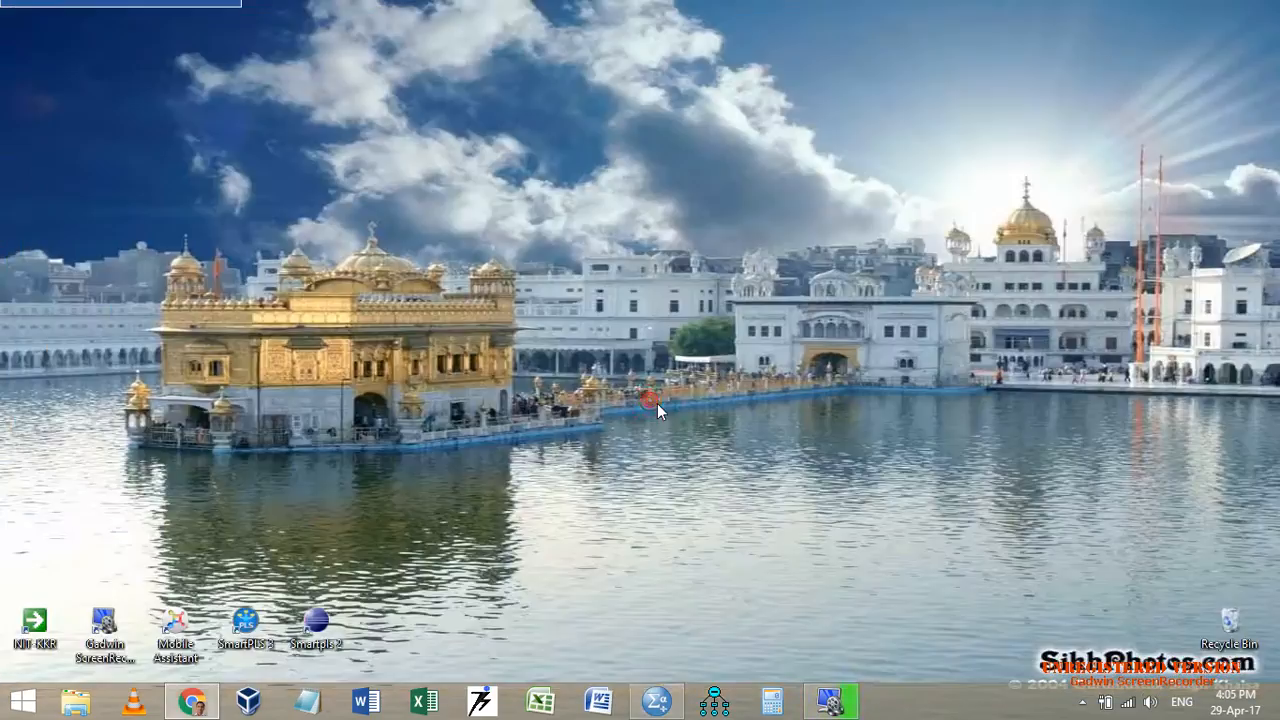
{"action": "left_click", "coordinate": [318, 313]}
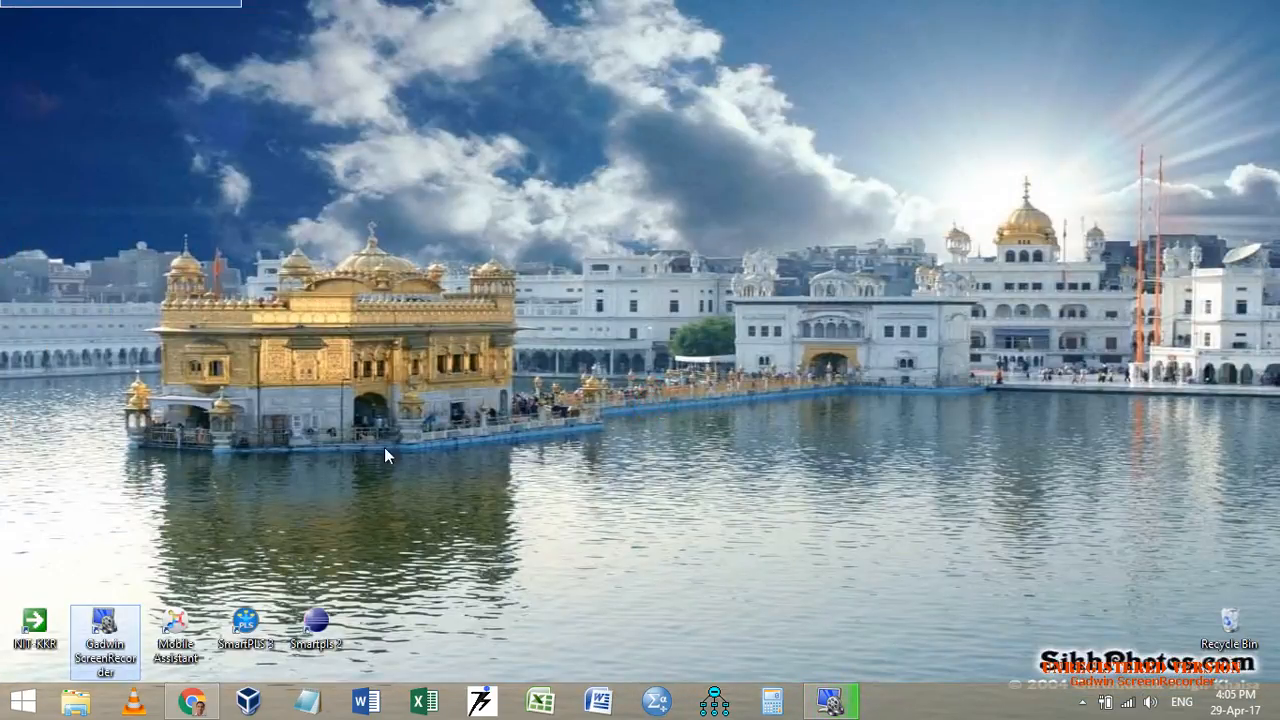
{"action": "left_click", "coordinate": [355, 431]}
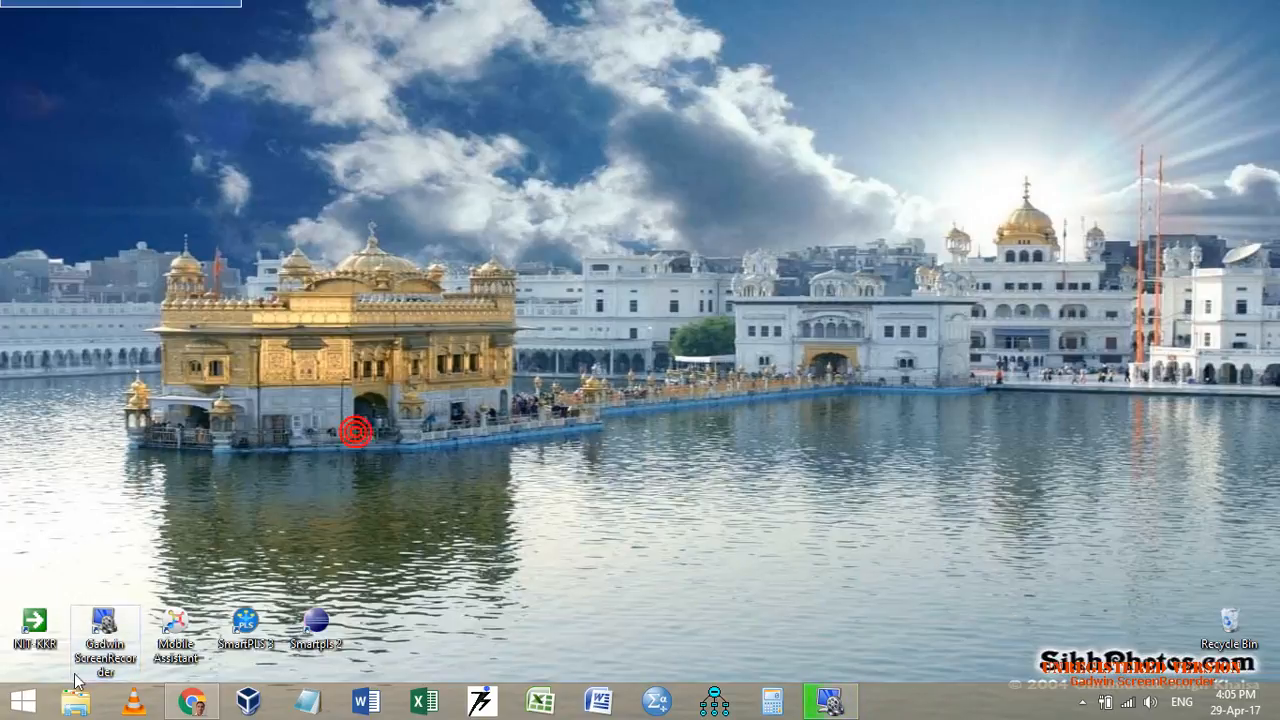
Step: Switch to File Explorer and open the Documents folder to view the saved data files, closing any extra window
{"action": "key", "text": "super+e"}
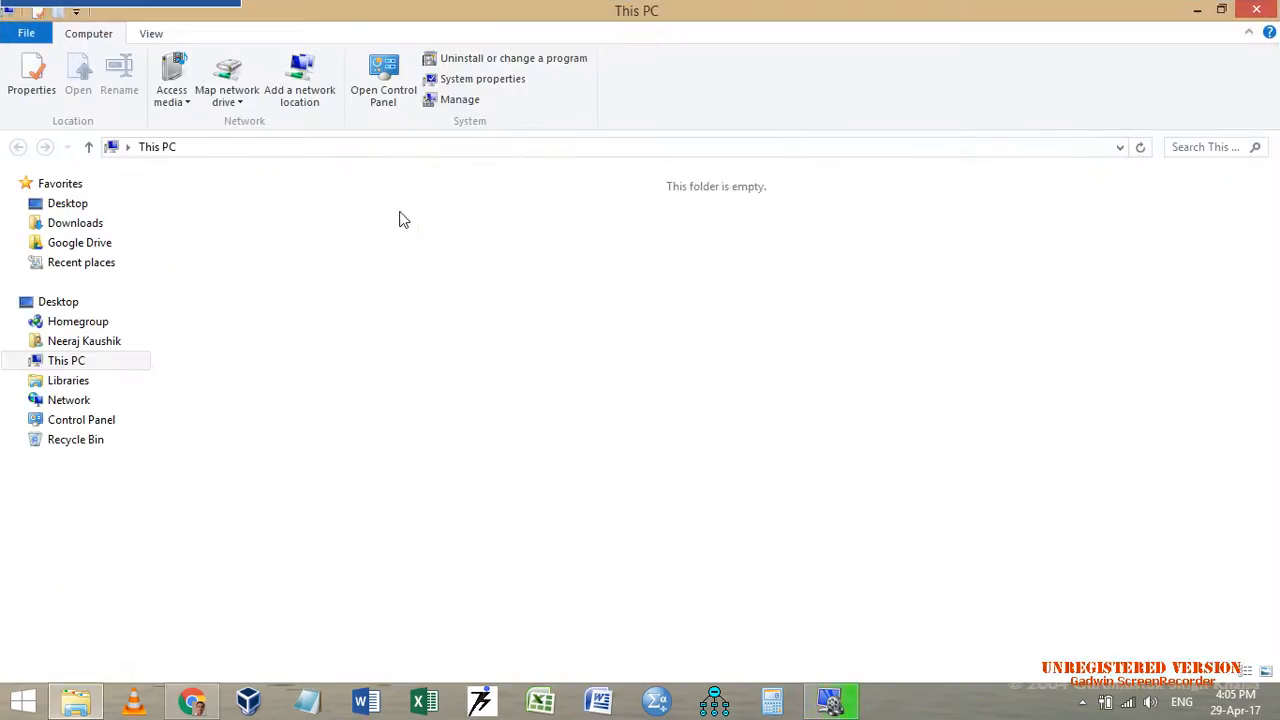
{"action": "left_click", "coordinate": [273, 237]}
{"action": "double_click", "coordinate": [271, 233]}
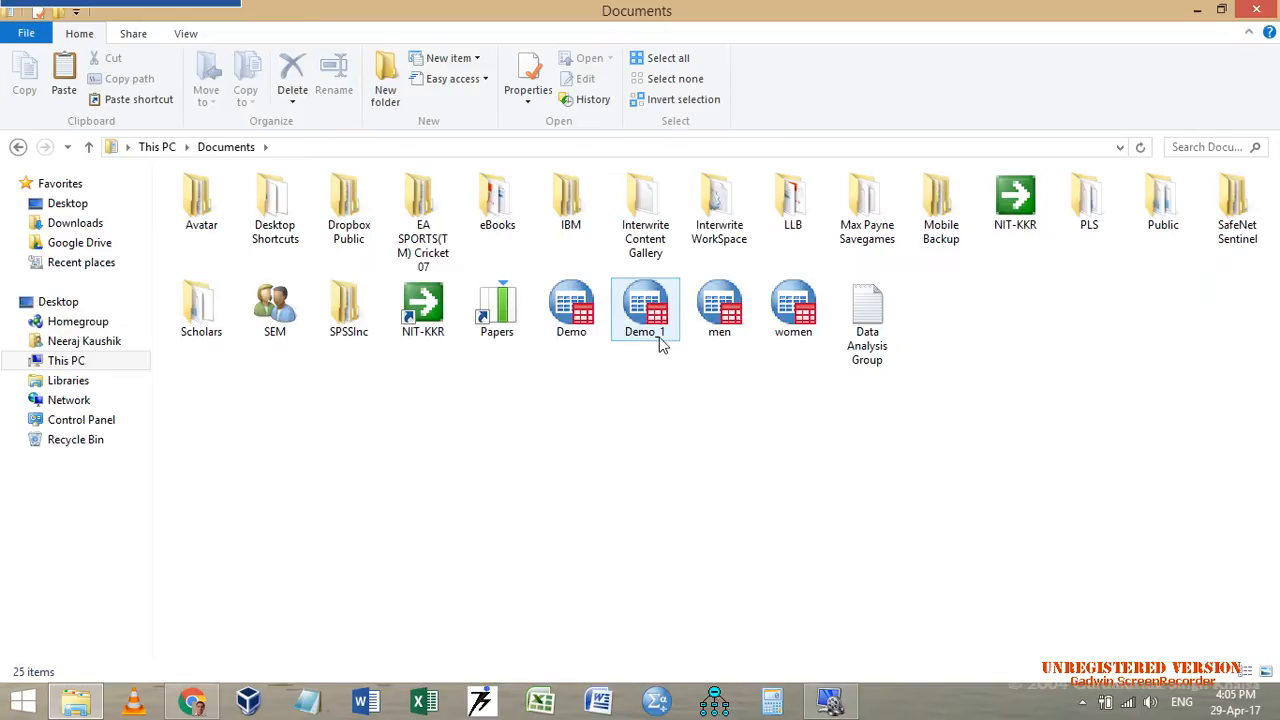
{"action": "key", "text": "super+e"}
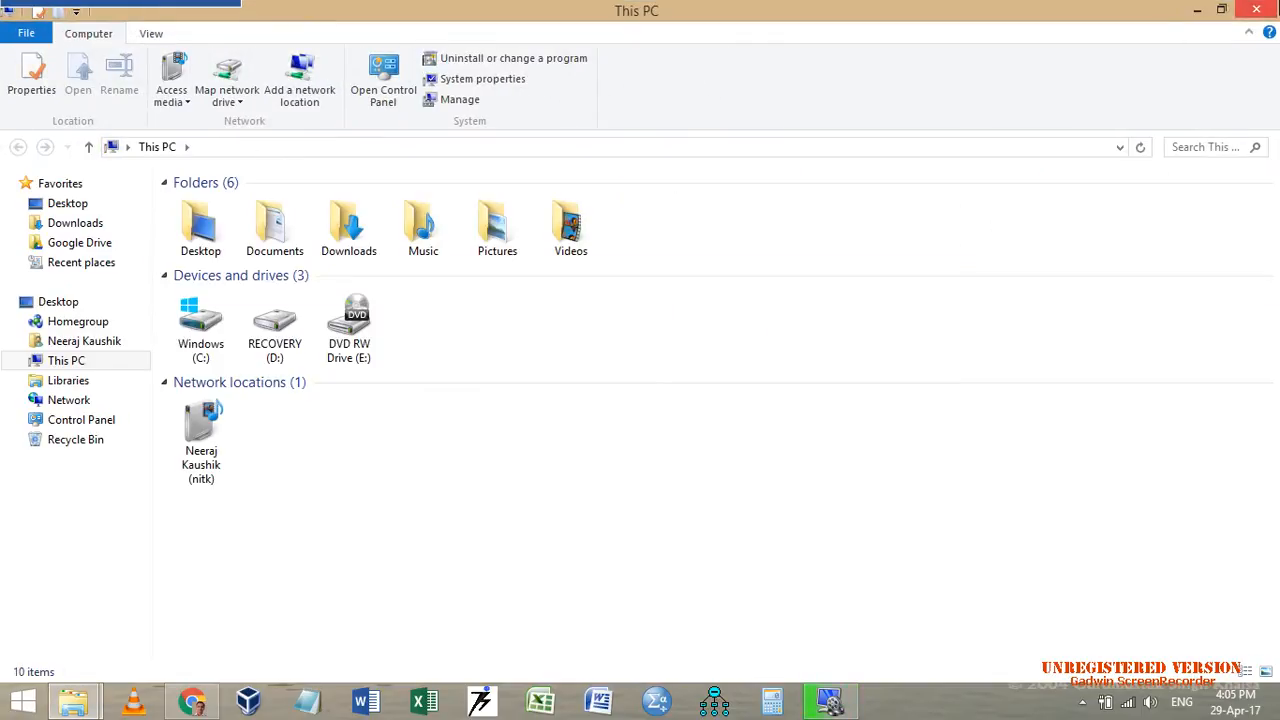
{"action": "left_click", "coordinate": [1256, 9]}
Step: Open men.sav from Documents, display value labels, check the gender column down to the last case, and close the file
{"action": "double_click", "coordinate": [719, 305]}
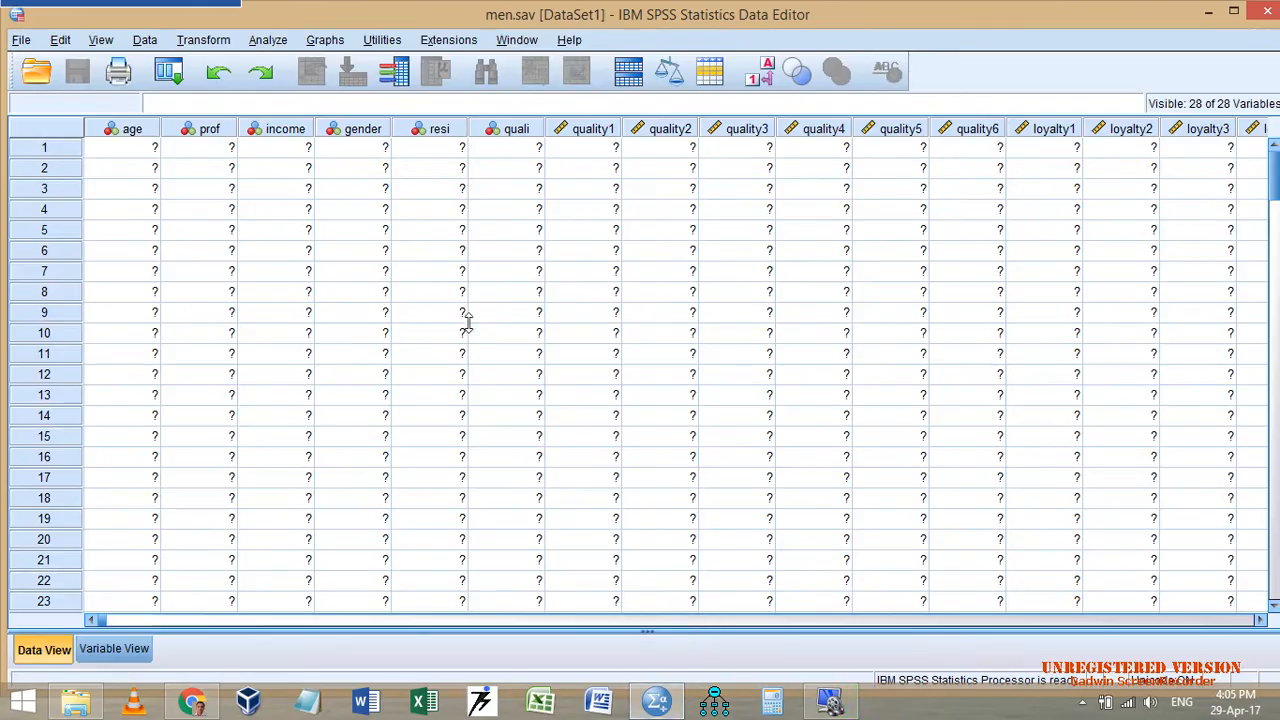
{"action": "left_click", "coordinate": [374, 150]}
{"action": "scroll", "coordinate": [372, 151], "scroll_direction": "down", "scroll_amount": 8}
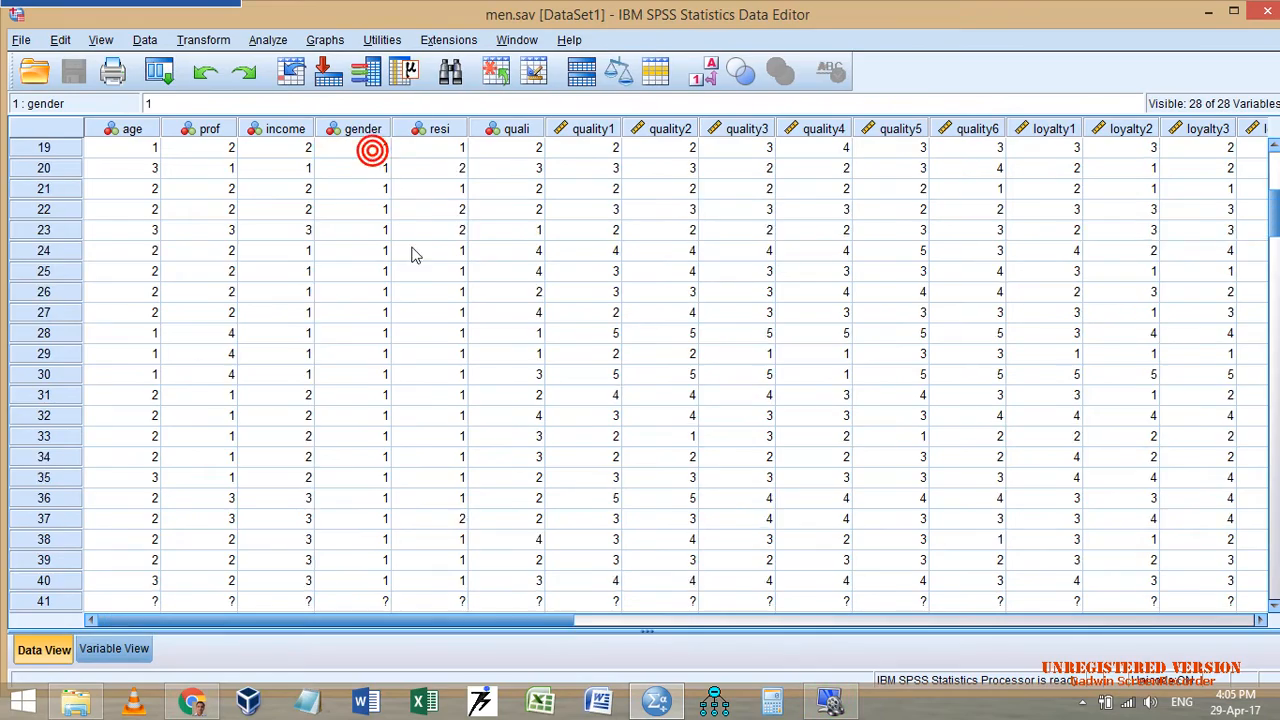
{"action": "left_click", "coordinate": [709, 70]}
{"action": "scroll", "coordinate": [426, 240], "scroll_direction": "down", "scroll_amount": 20}
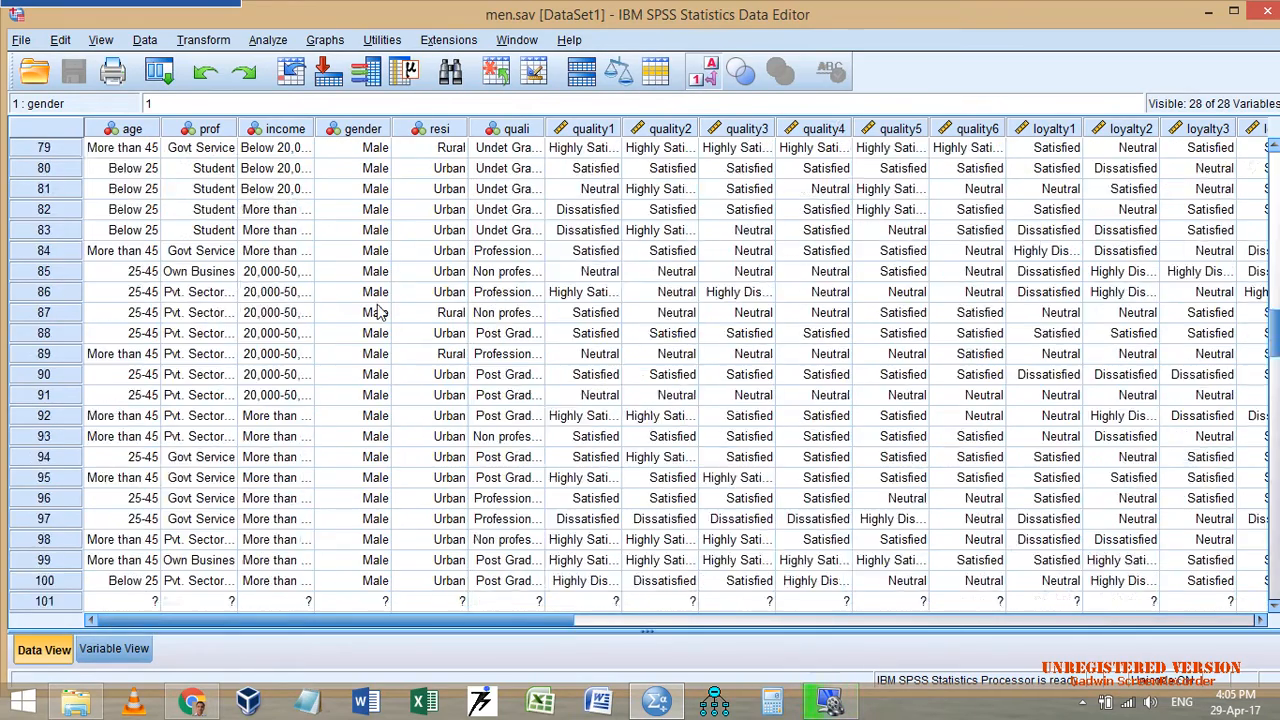
{"action": "scroll", "coordinate": [376, 342], "scroll_direction": "down", "scroll_amount": 20}
{"action": "scroll", "coordinate": [374, 340], "scroll_direction": "up", "scroll_amount": 3}
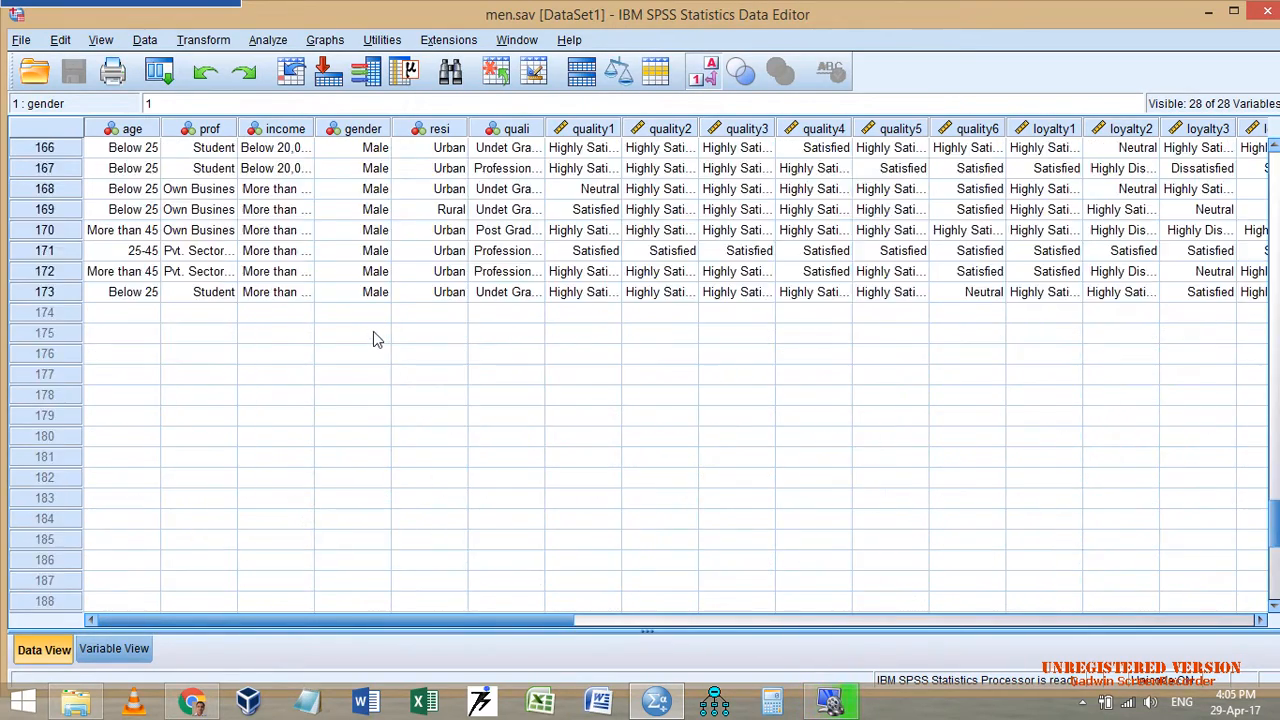
{"action": "left_click", "coordinate": [1267, 8]}
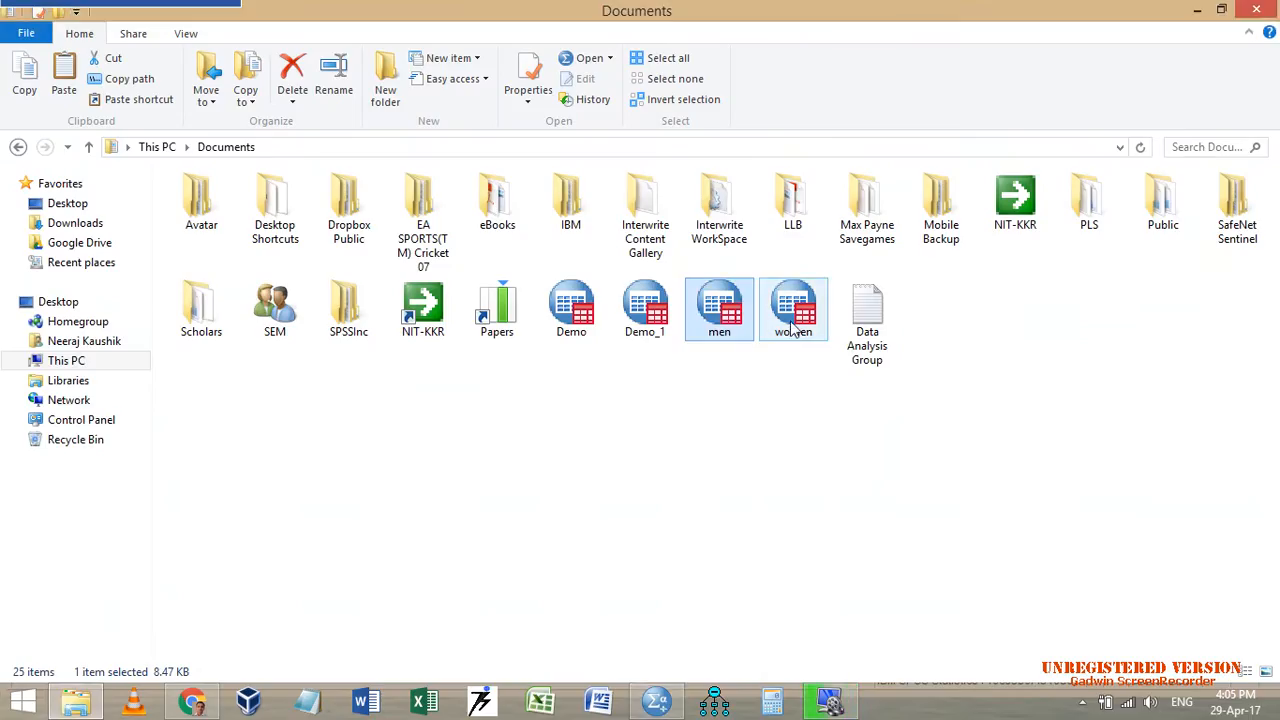
Step: Open women.sav from Documents, check the gender column down to the last case, and close the file
{"action": "double_click", "coordinate": [793, 322]}
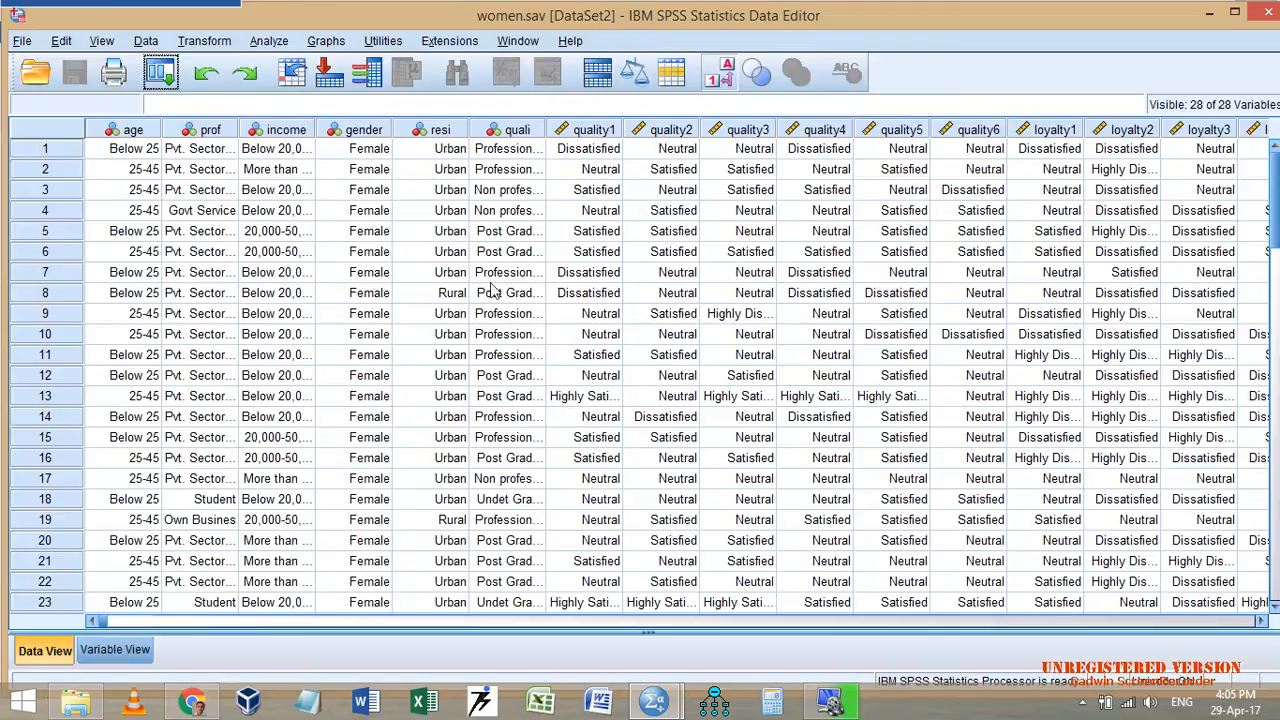
{"action": "scroll", "coordinate": [450, 285], "scroll_direction": "down", "scroll_amount": 20}
{"action": "scroll", "coordinate": [394, 283], "scroll_direction": "up", "scroll_amount": 3}
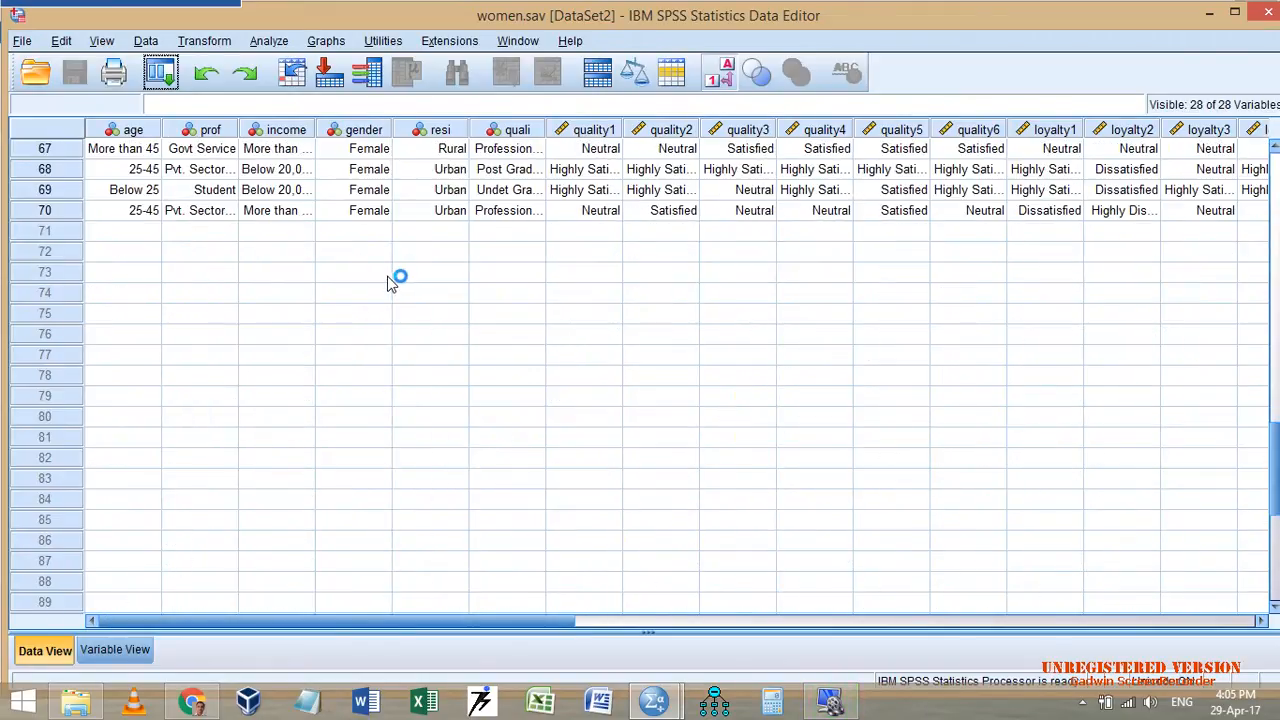
{"action": "left_click", "coordinate": [1268, 14]}
{"action": "left_click", "coordinate": [1268, 12]}
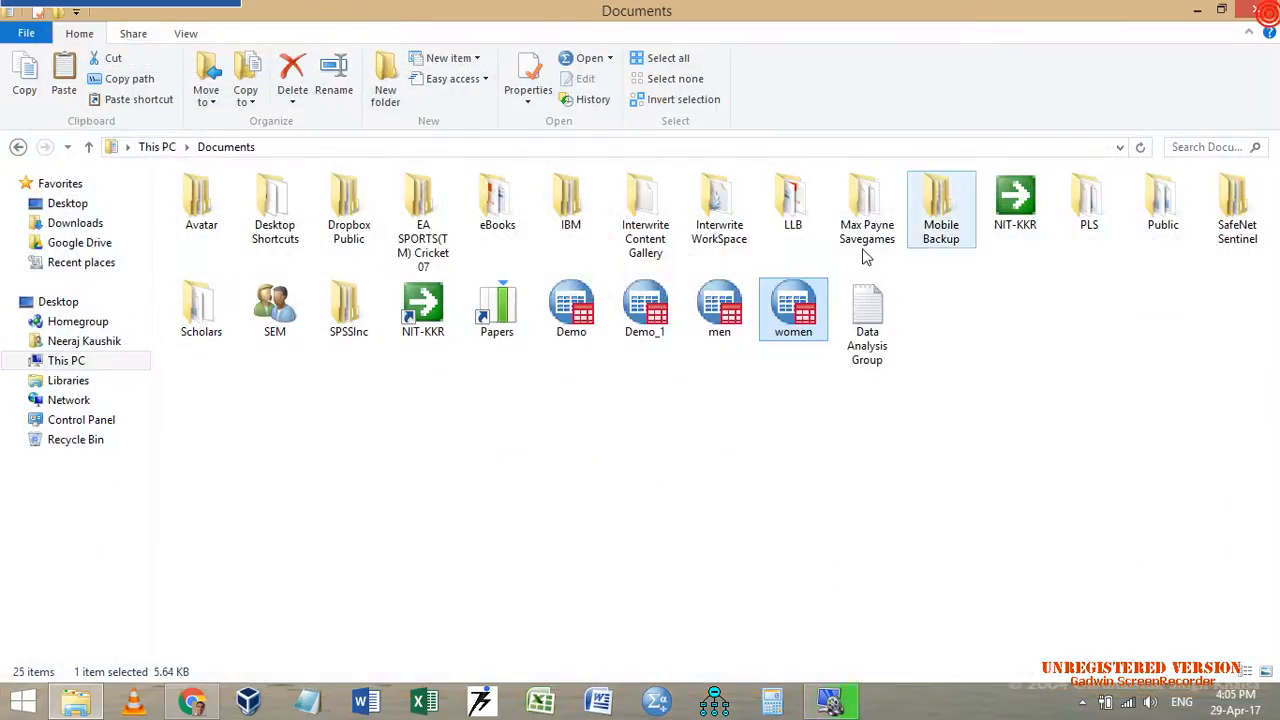
Step: Minimize the Documents folder, launch SPSS Statistics and open the recently used Demo.sav data file
{"action": "left_click", "coordinate": [659, 460]}
{"action": "left_click", "coordinate": [580, 330]}
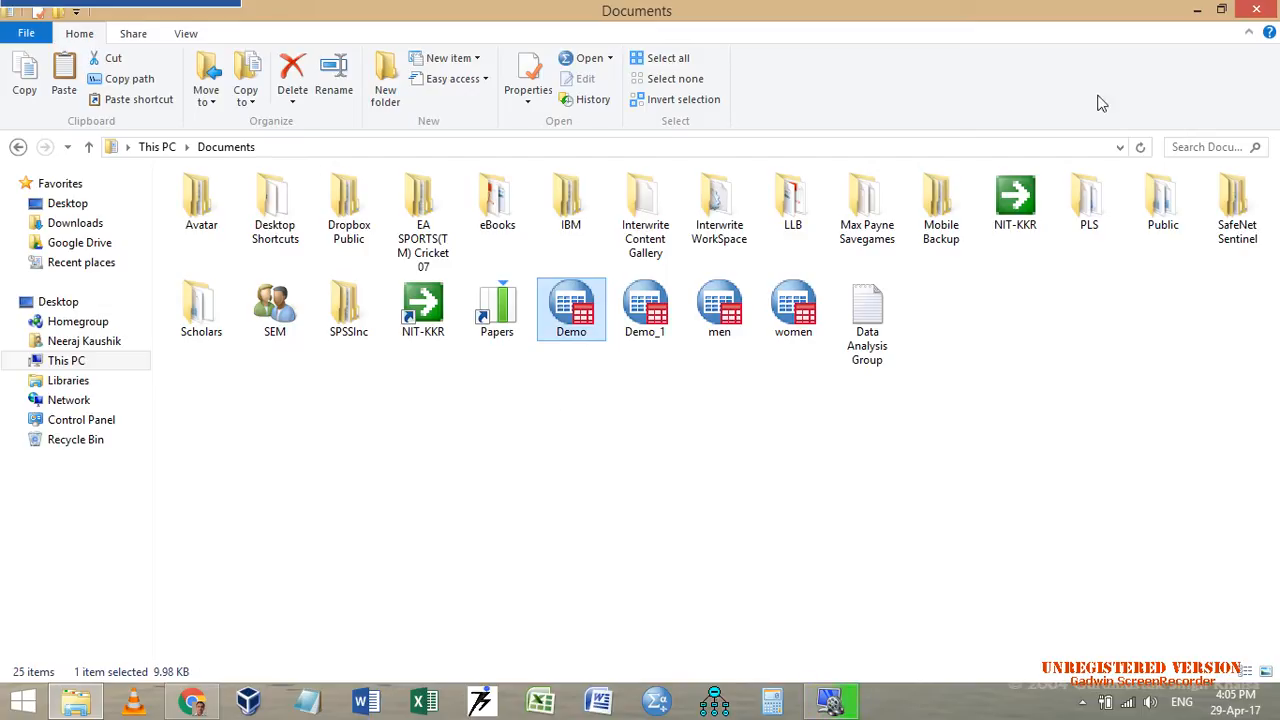
{"action": "left_click", "coordinate": [1199, 15]}
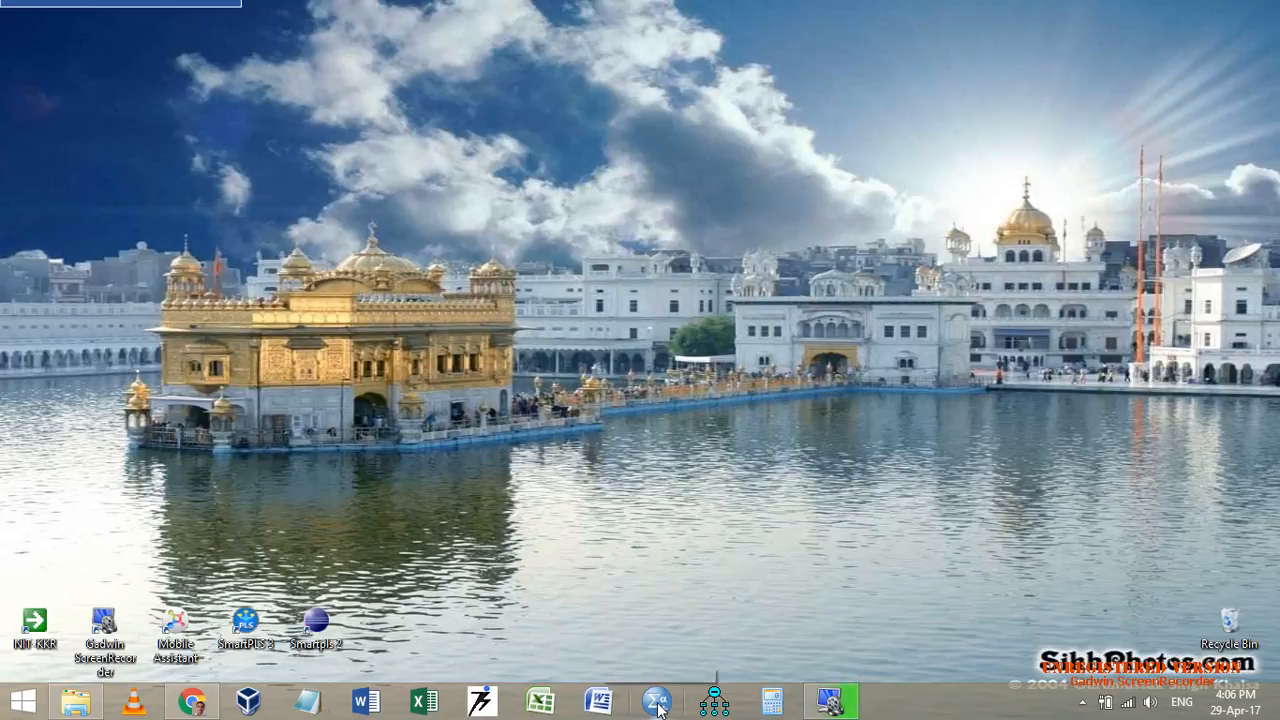
{"action": "left_click", "coordinate": [657, 704]}
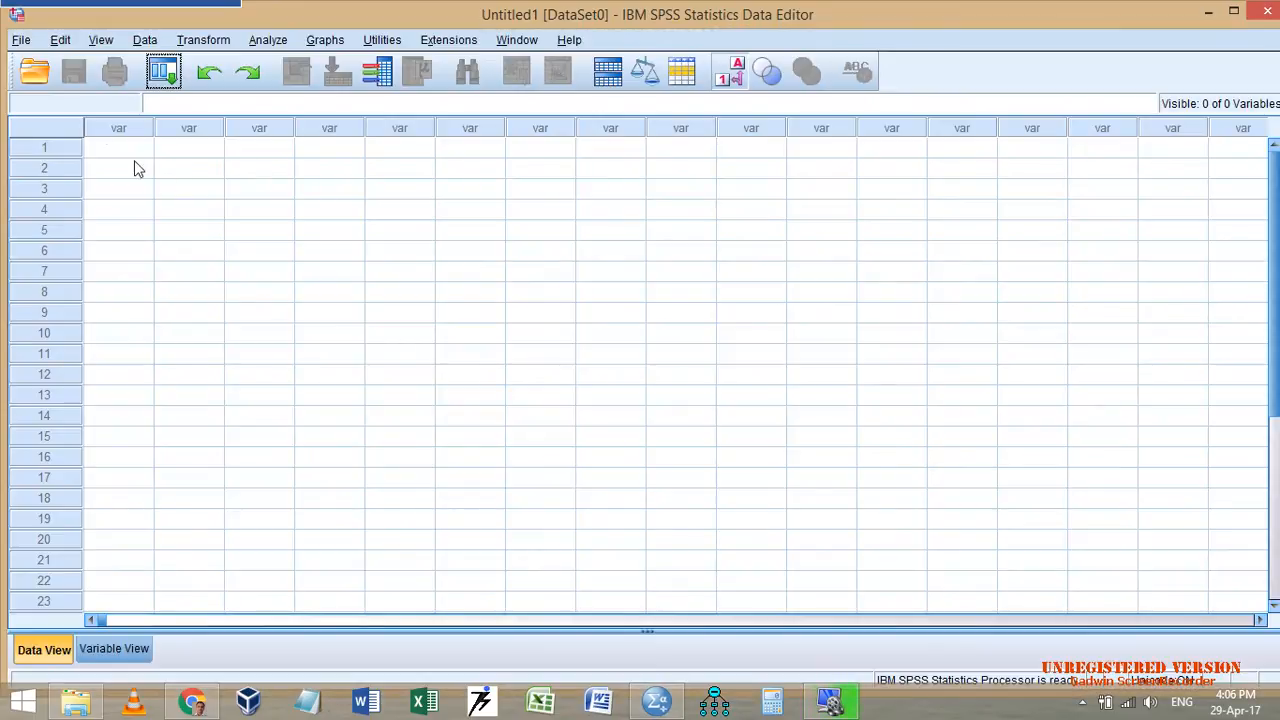
{"action": "left_click", "coordinate": [21, 40]}
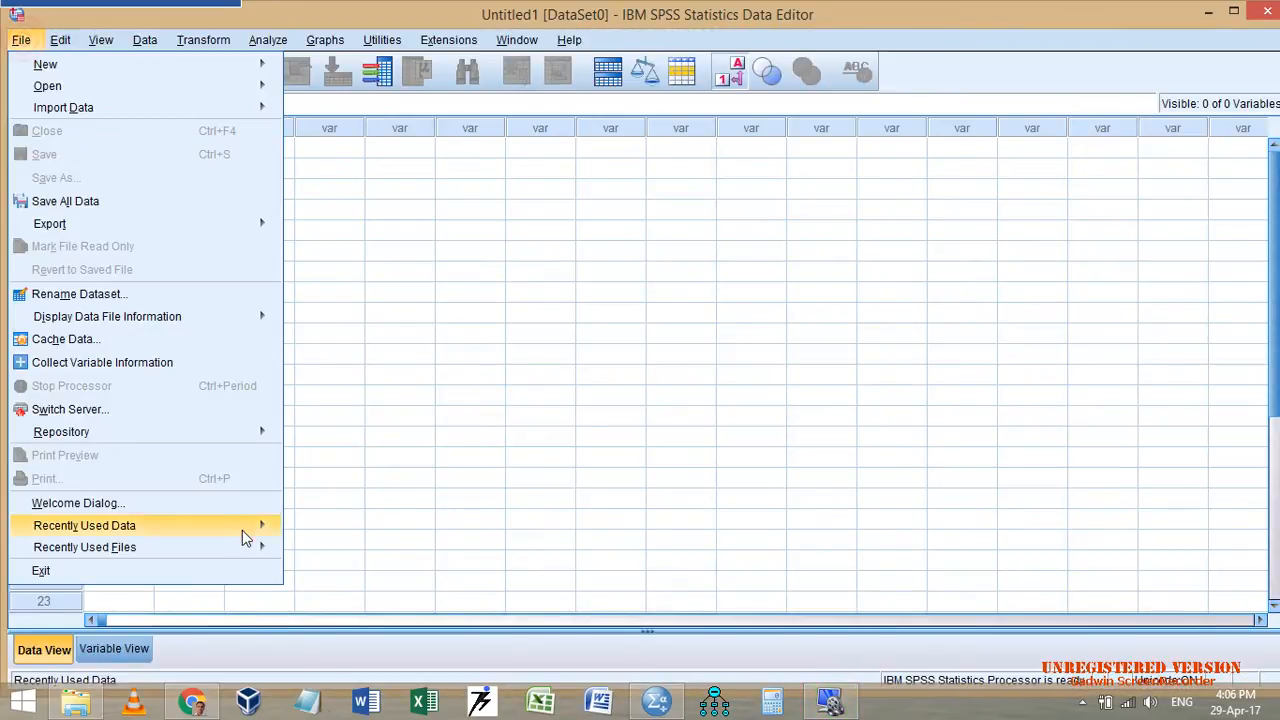
{"action": "mouse_move", "coordinate": [255, 525]}
{"action": "left_click", "coordinate": [543, 356]}
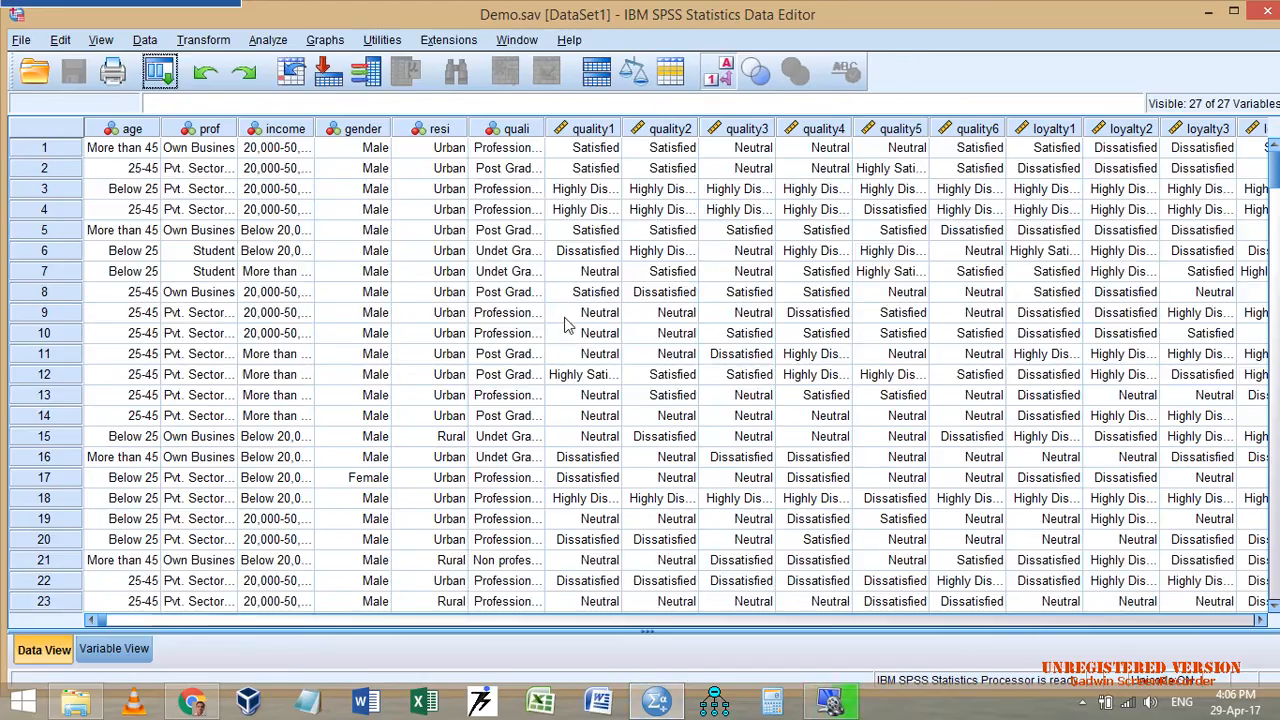
Step: Start the Split into Files command on the Demo data and split cases by Gender
{"action": "scroll", "coordinate": [575, 340], "scroll_direction": "down", "scroll_amount": 11}
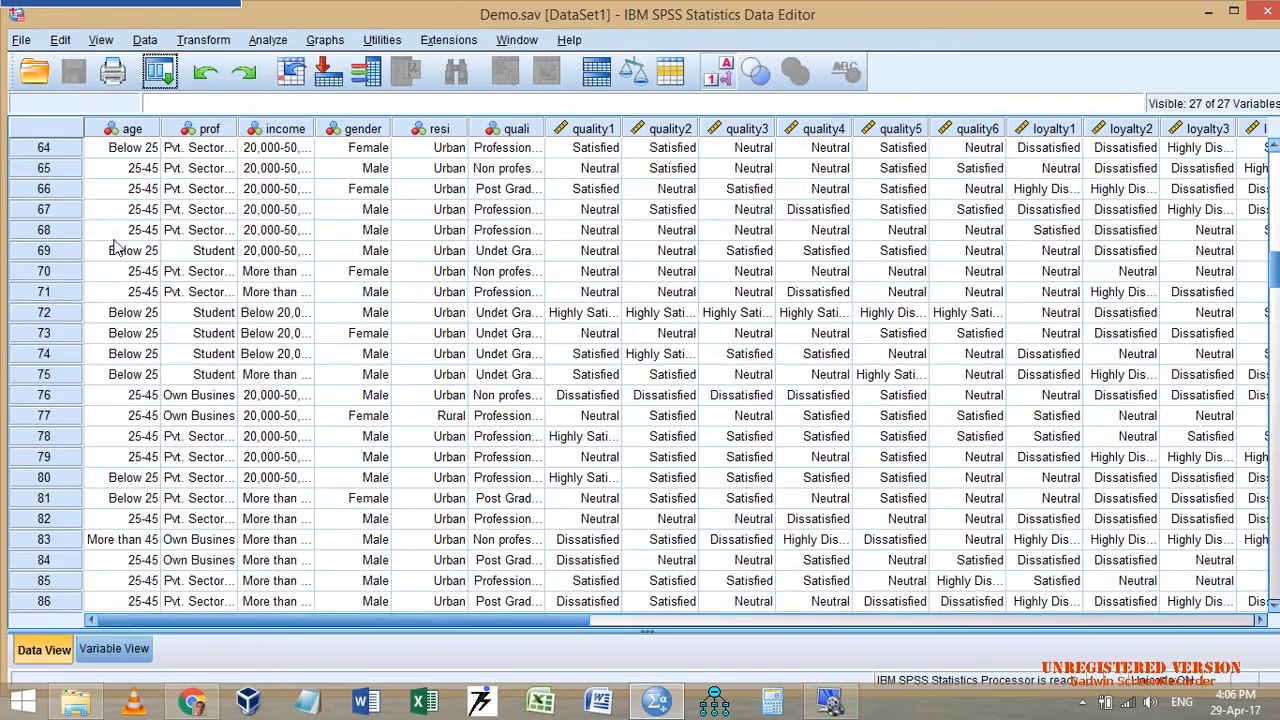
{"action": "left_click", "coordinate": [145, 40]}
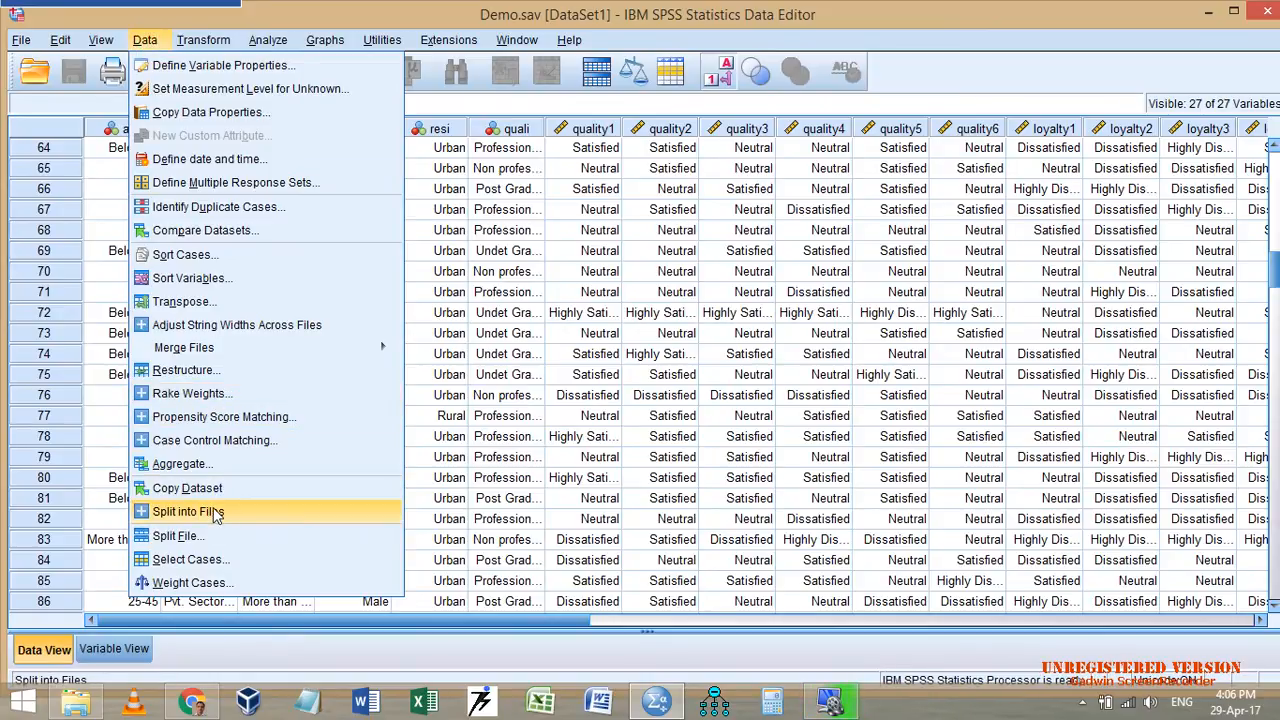
{"action": "left_click", "coordinate": [213, 514]}
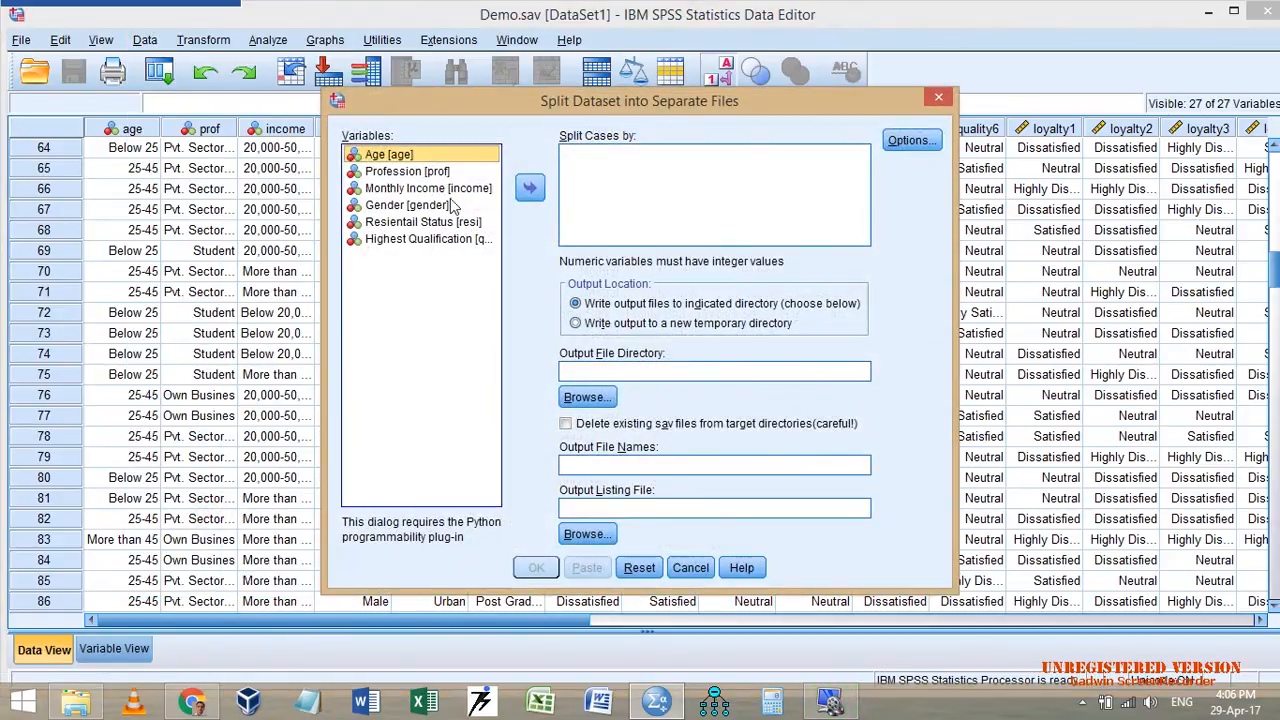
{"action": "left_click", "coordinate": [438, 205]}
{"action": "left_click", "coordinate": [528, 188]}
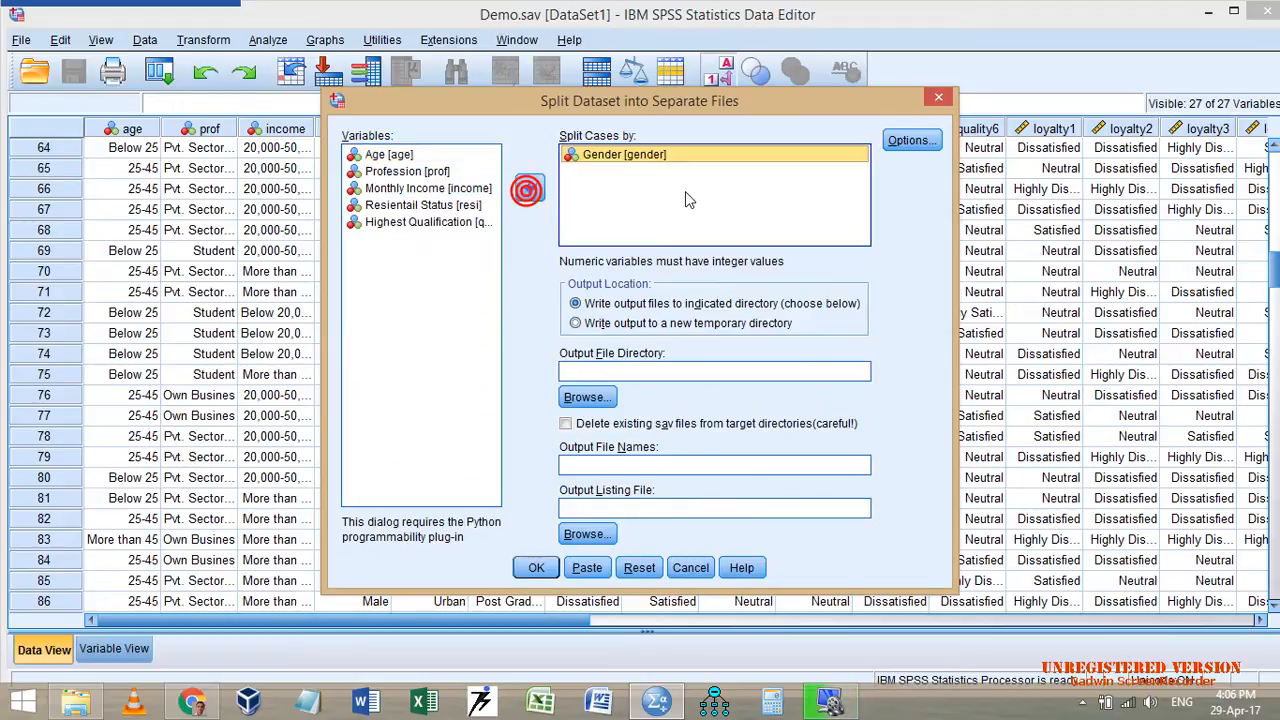
Step: Set the output file directory for the split files to the Documents folder
{"action": "left_click", "coordinate": [610, 371]}
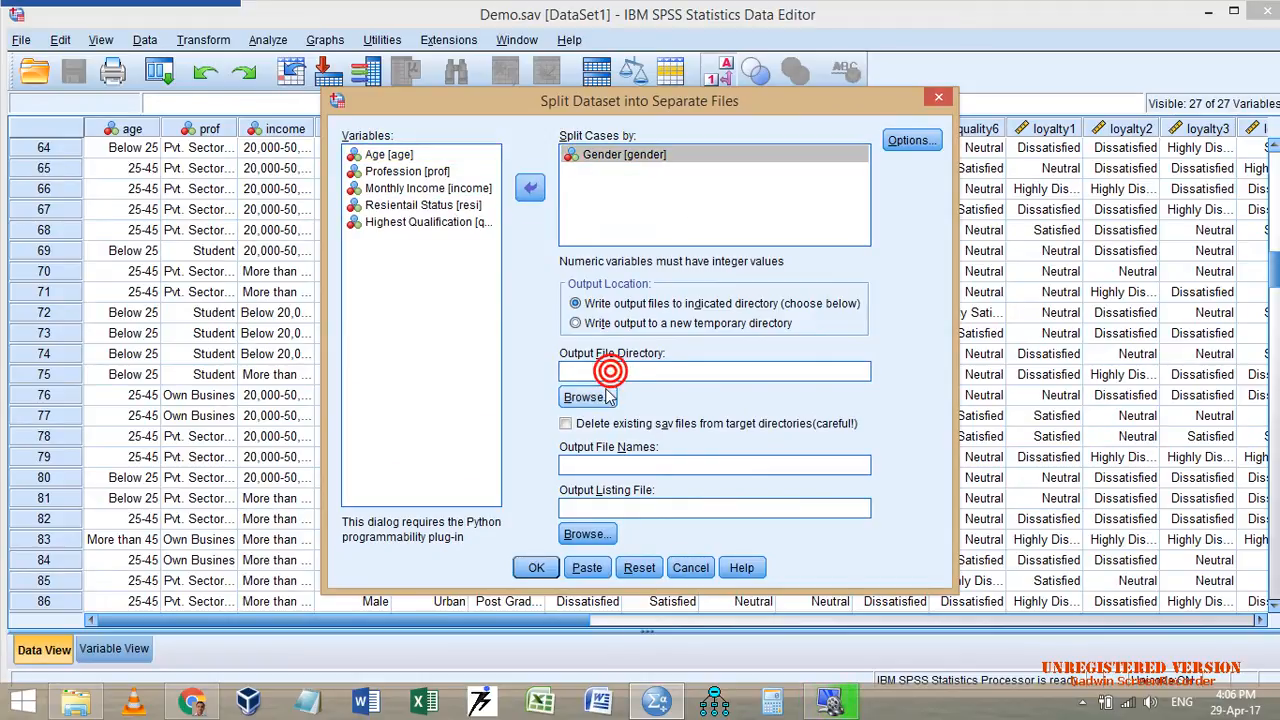
{"action": "left_click", "coordinate": [600, 397]}
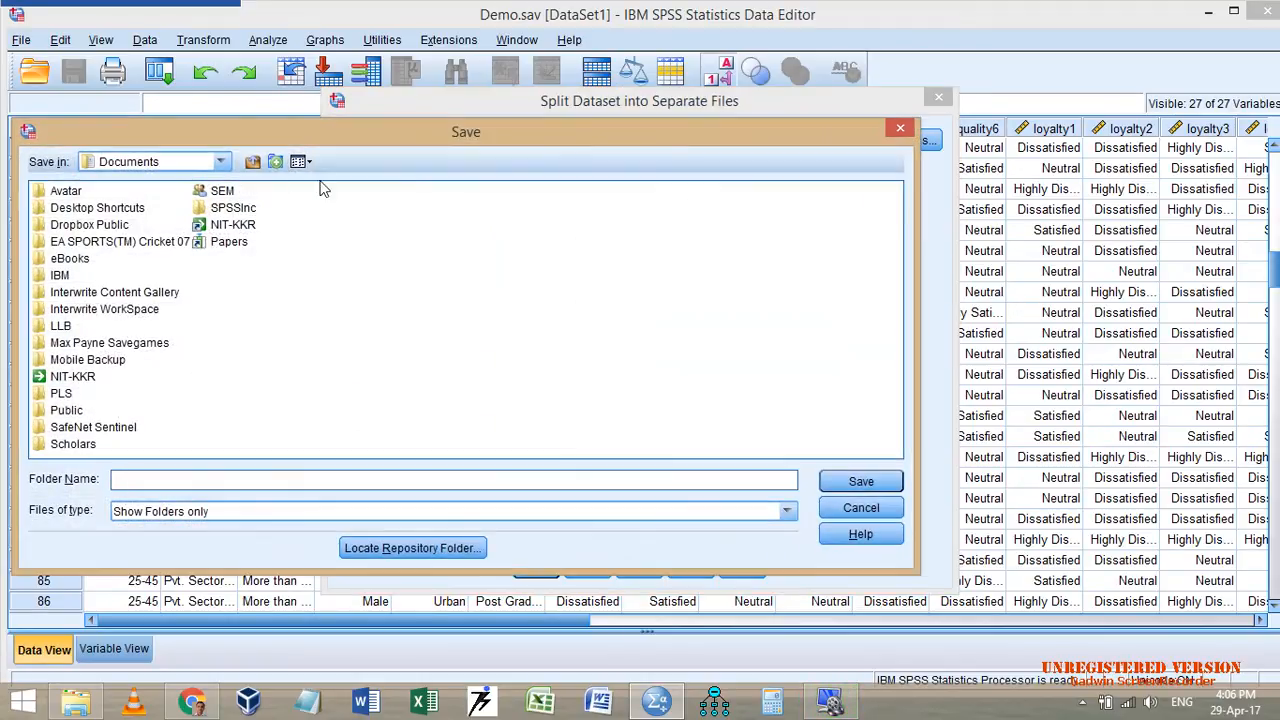
{"action": "left_click", "coordinate": [222, 162]}
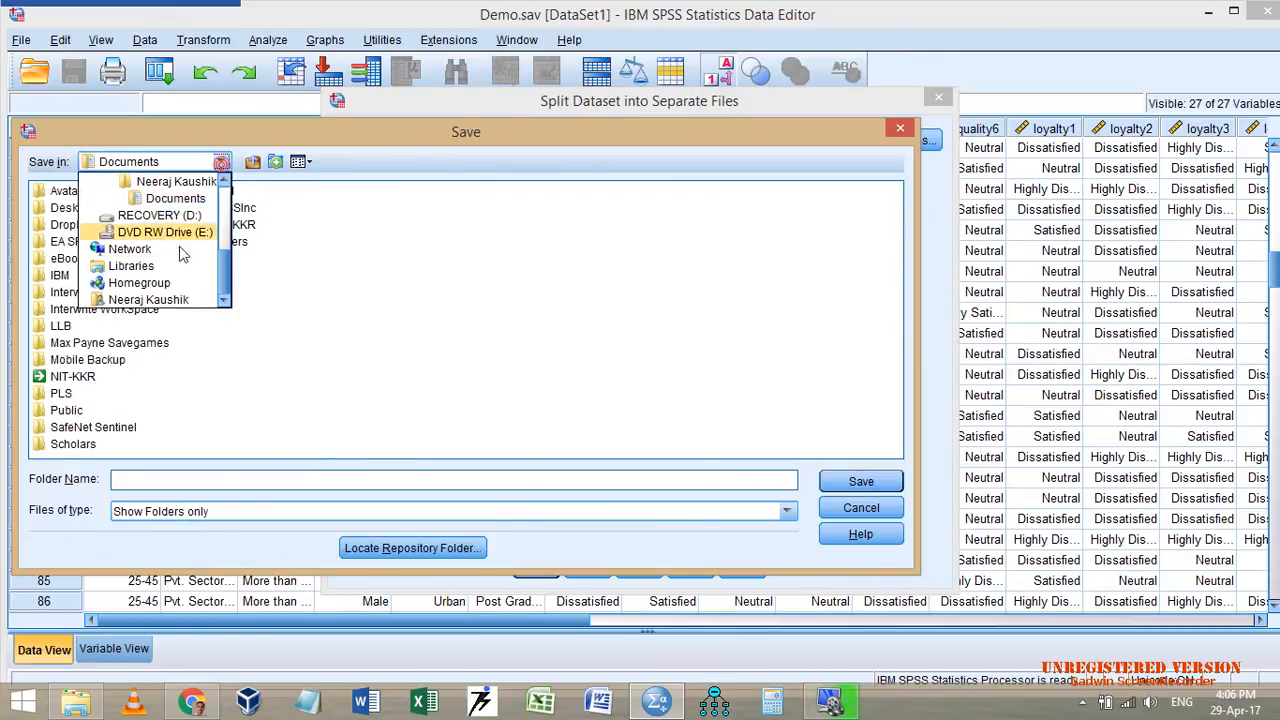
{"action": "left_click", "coordinate": [183, 183]}
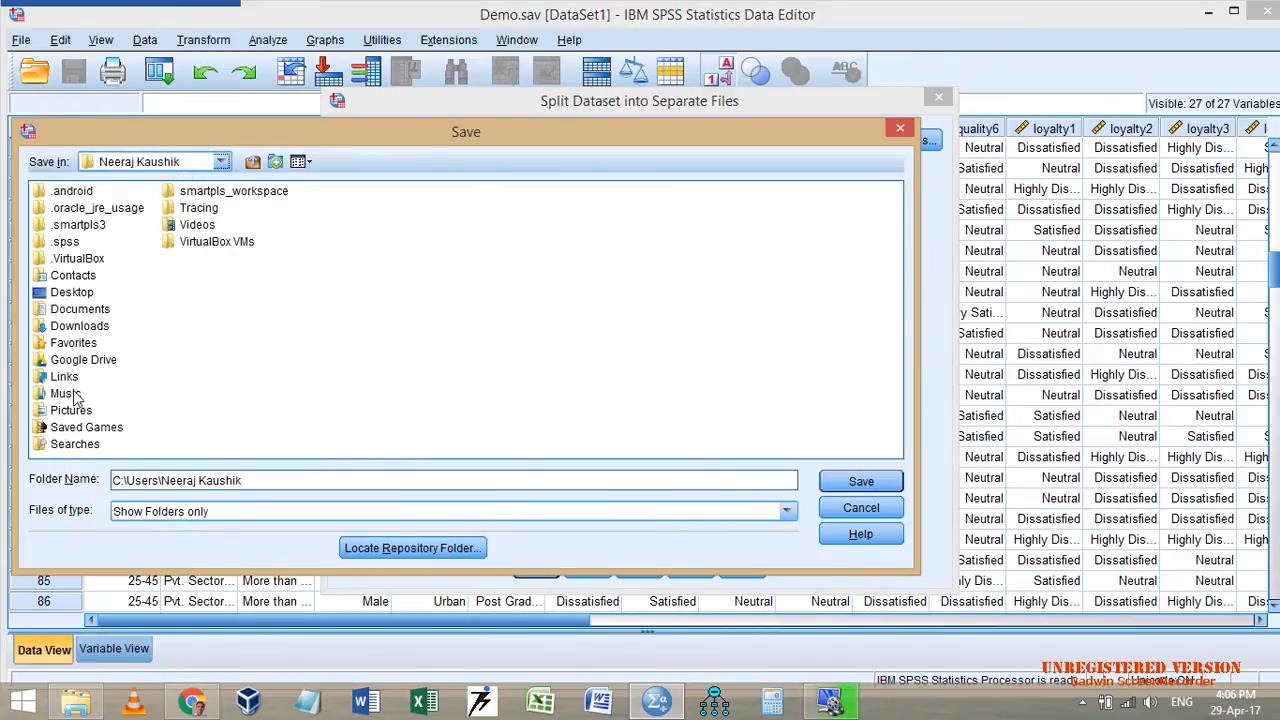
{"action": "double_click", "coordinate": [85, 314]}
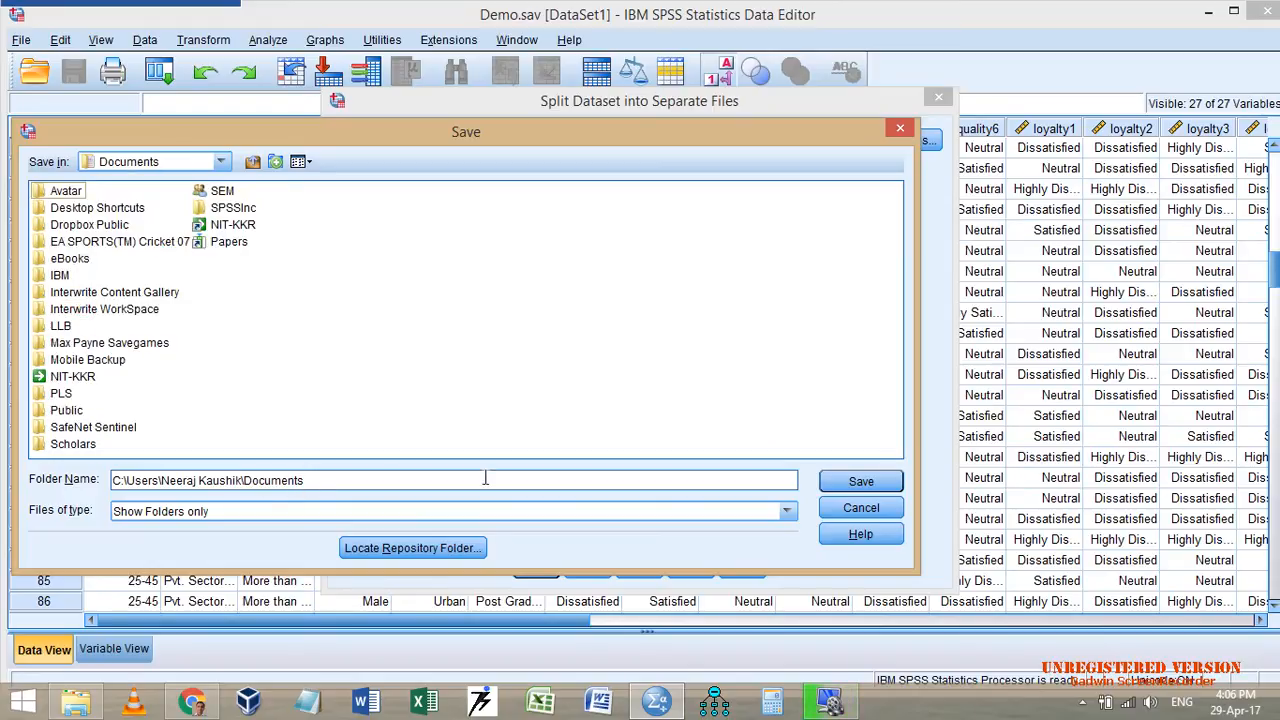
{"action": "left_click", "coordinate": [861, 481]}
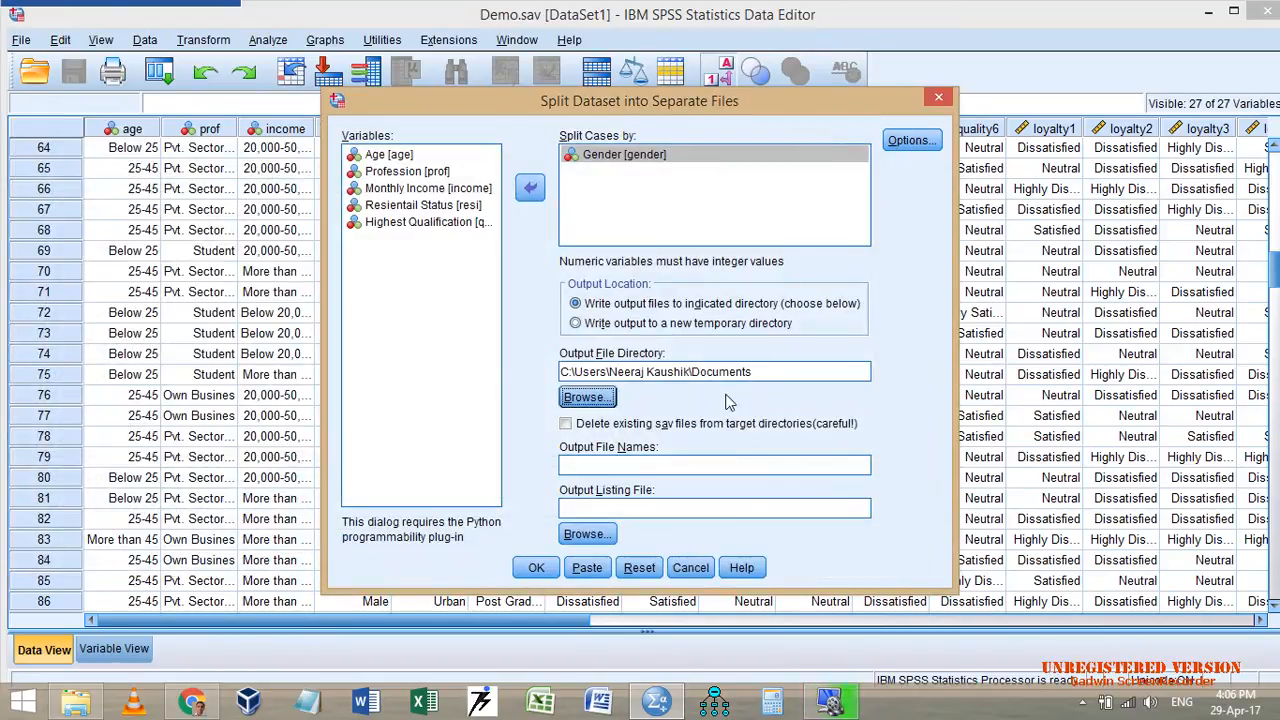
Step: Set the output listing file to a file named 1 in Documents and run the split by gender
{"action": "left_click", "coordinate": [588, 533]}
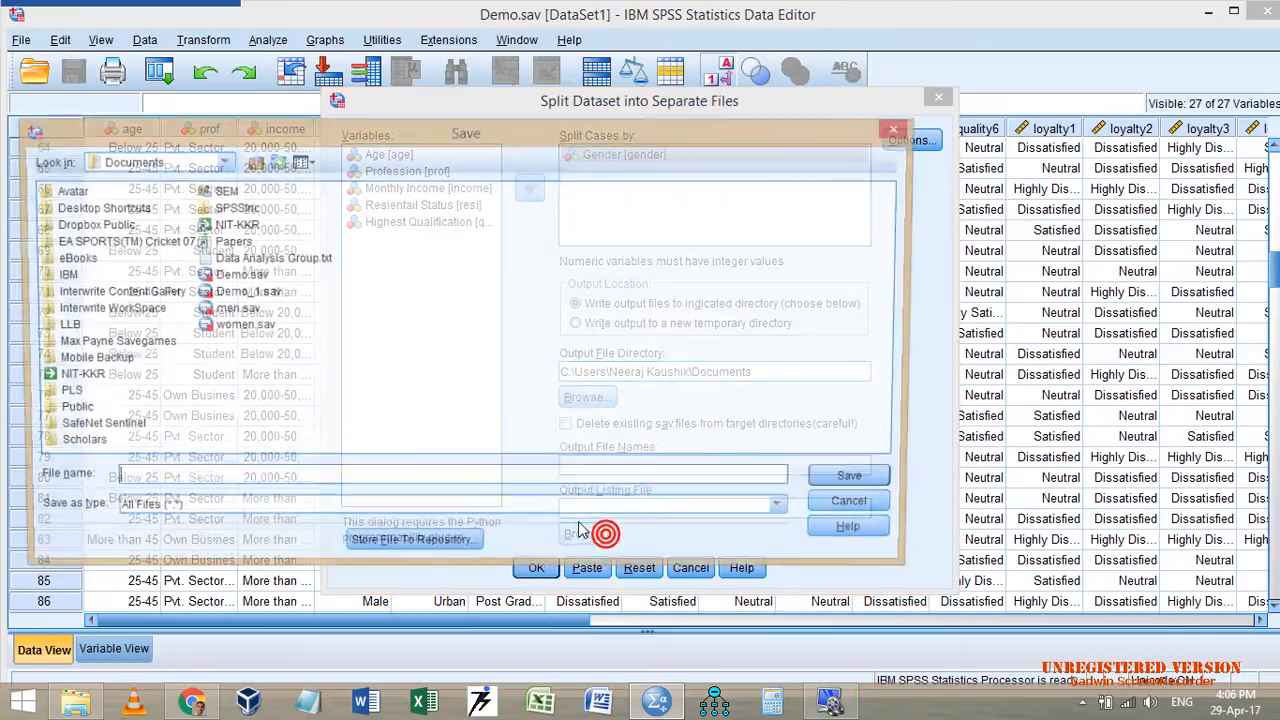
{"action": "left_click", "coordinate": [237, 480]}
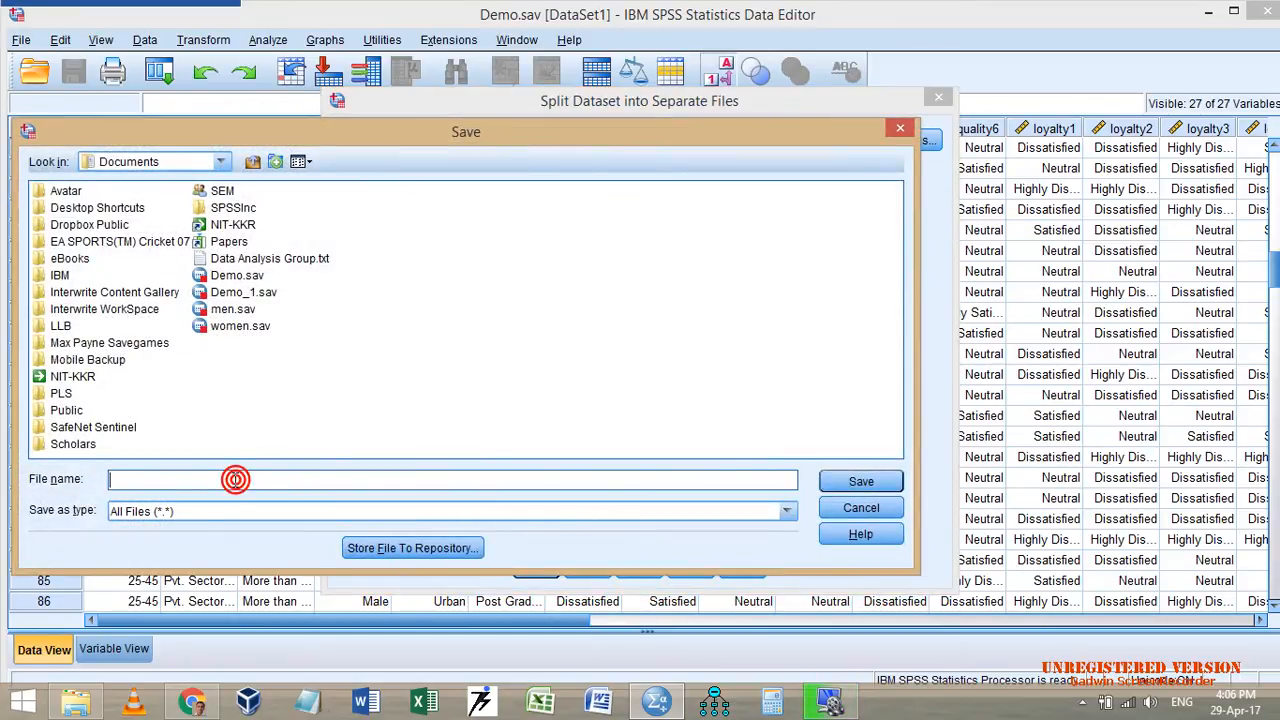
{"action": "type", "text": "1"}
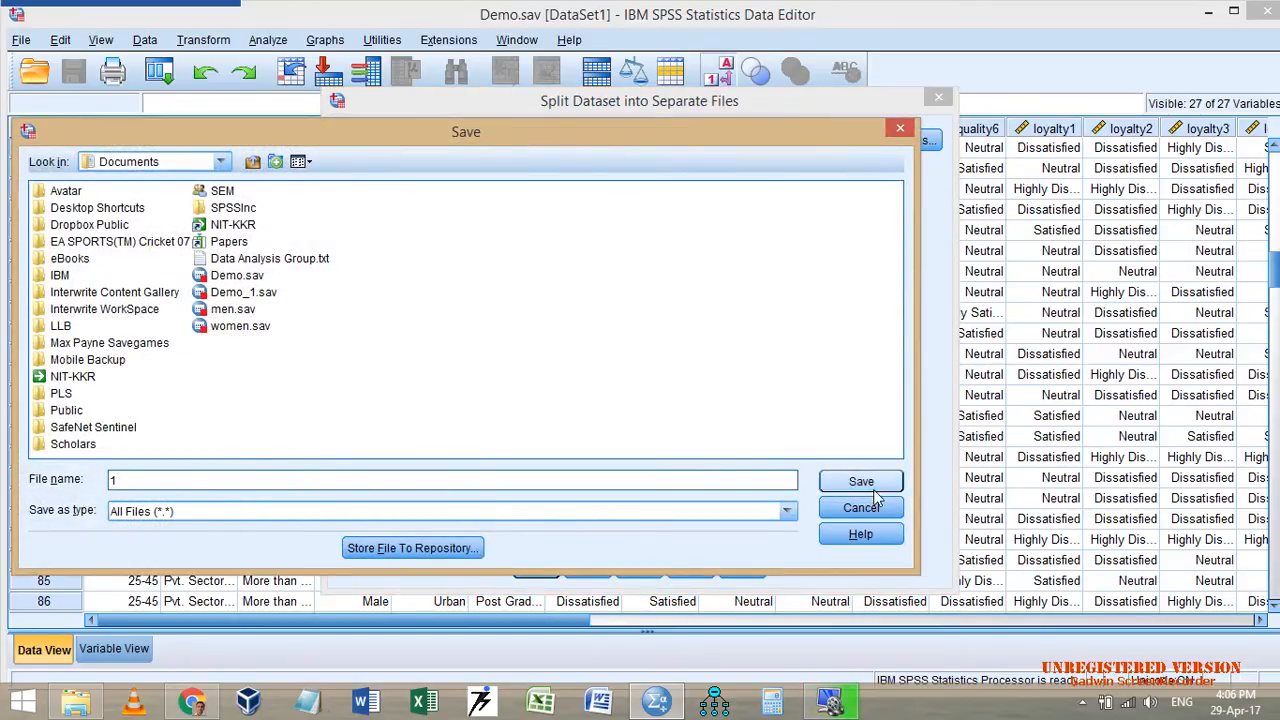
{"action": "left_click", "coordinate": [861, 481]}
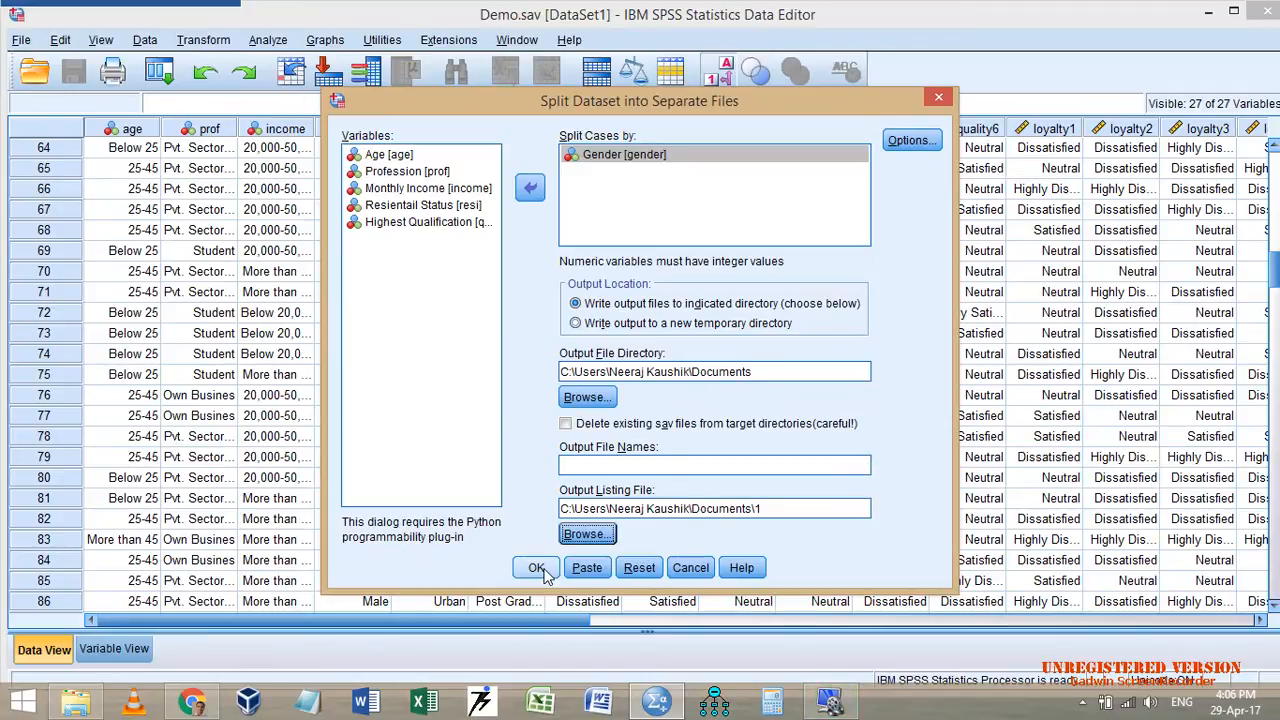
{"action": "left_click", "coordinate": [536, 567]}
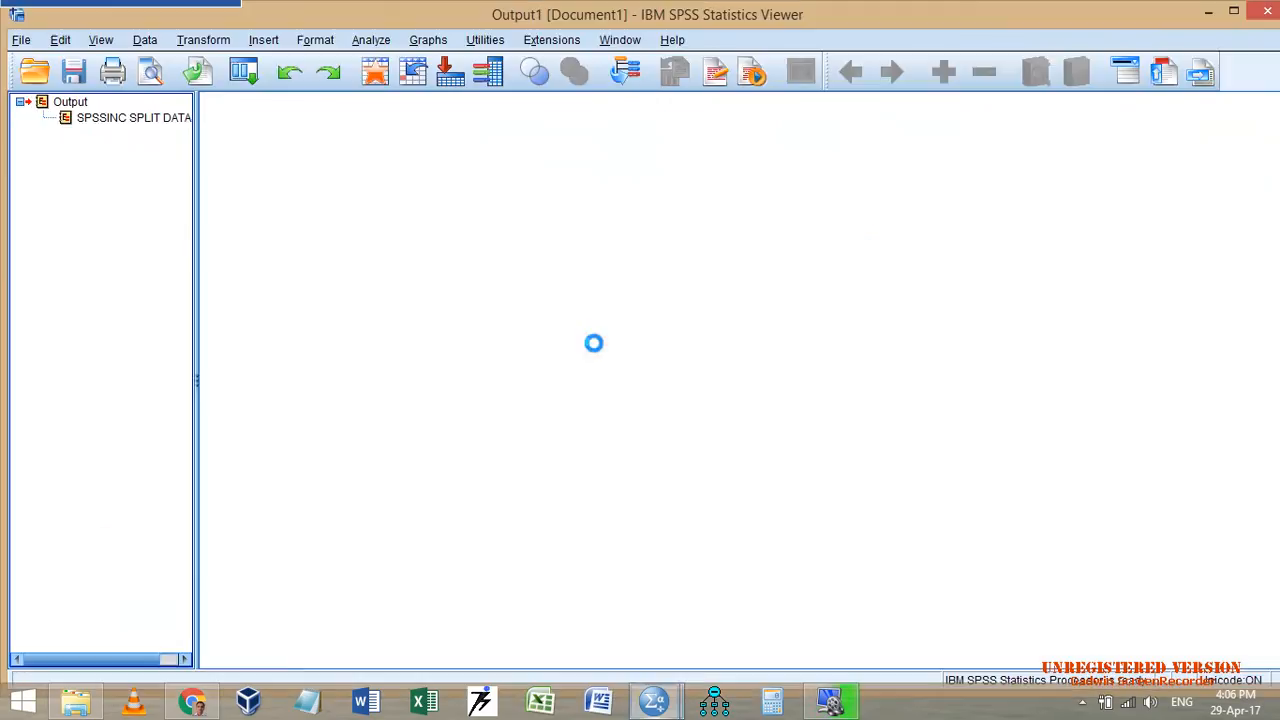
{"action": "scroll", "coordinate": [529, 380], "scroll_direction": "down", "scroll_amount": 1}
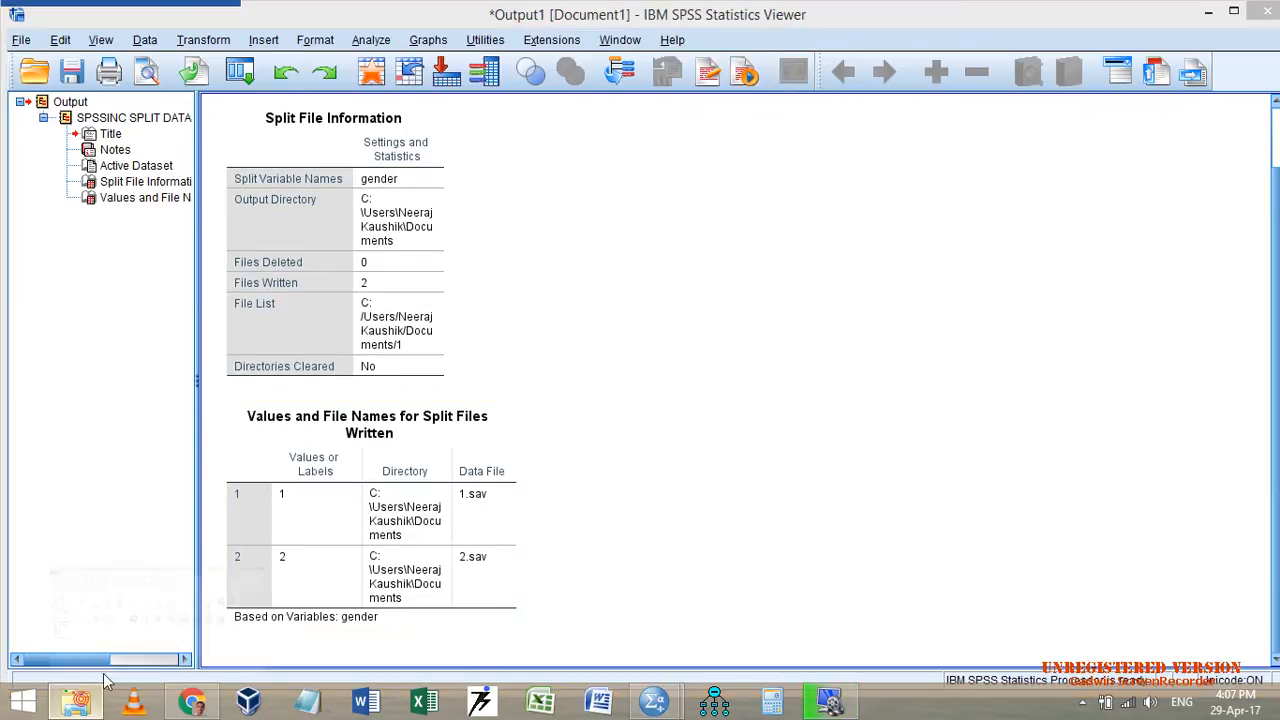
Step: Open the split data file 1.sav from Documents, check its gender column through the cases, and minimize the file
{"action": "left_click", "coordinate": [76, 700]}
{"action": "left_click", "coordinate": [667, 318]}
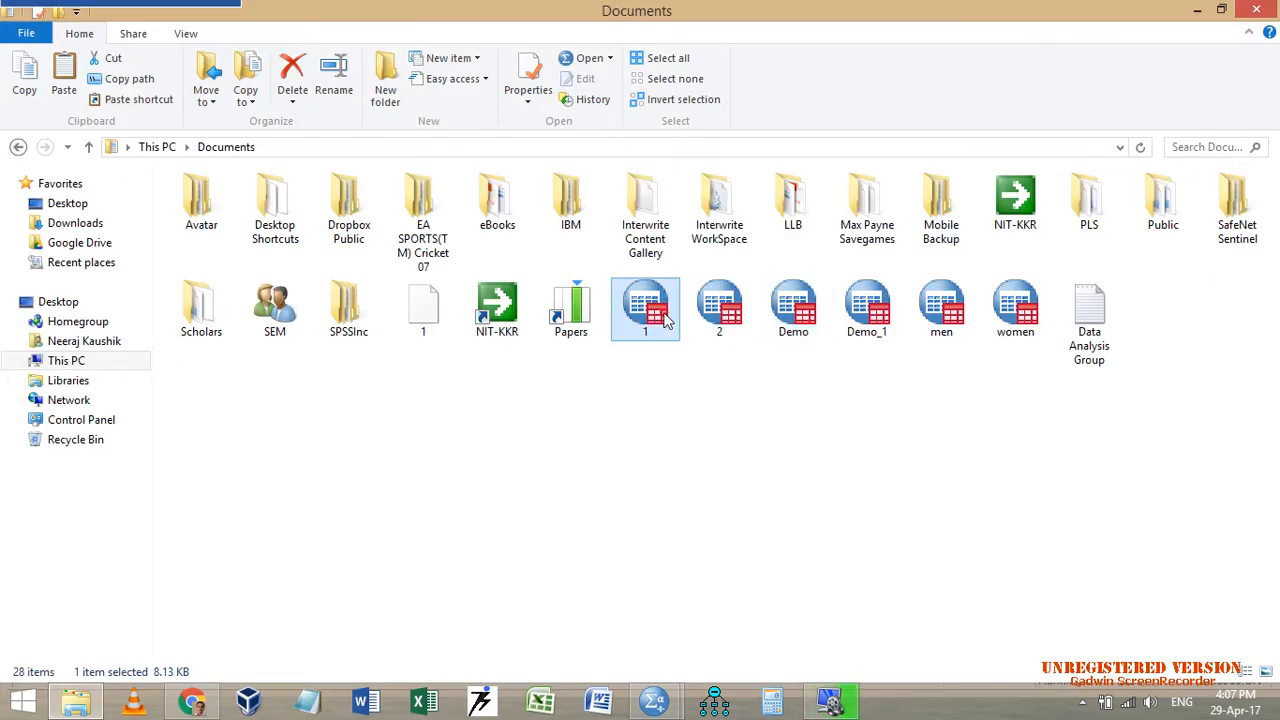
{"action": "double_click", "coordinate": [667, 318]}
{"action": "scroll", "coordinate": [497, 333], "scroll_direction": "down", "scroll_amount": 7}
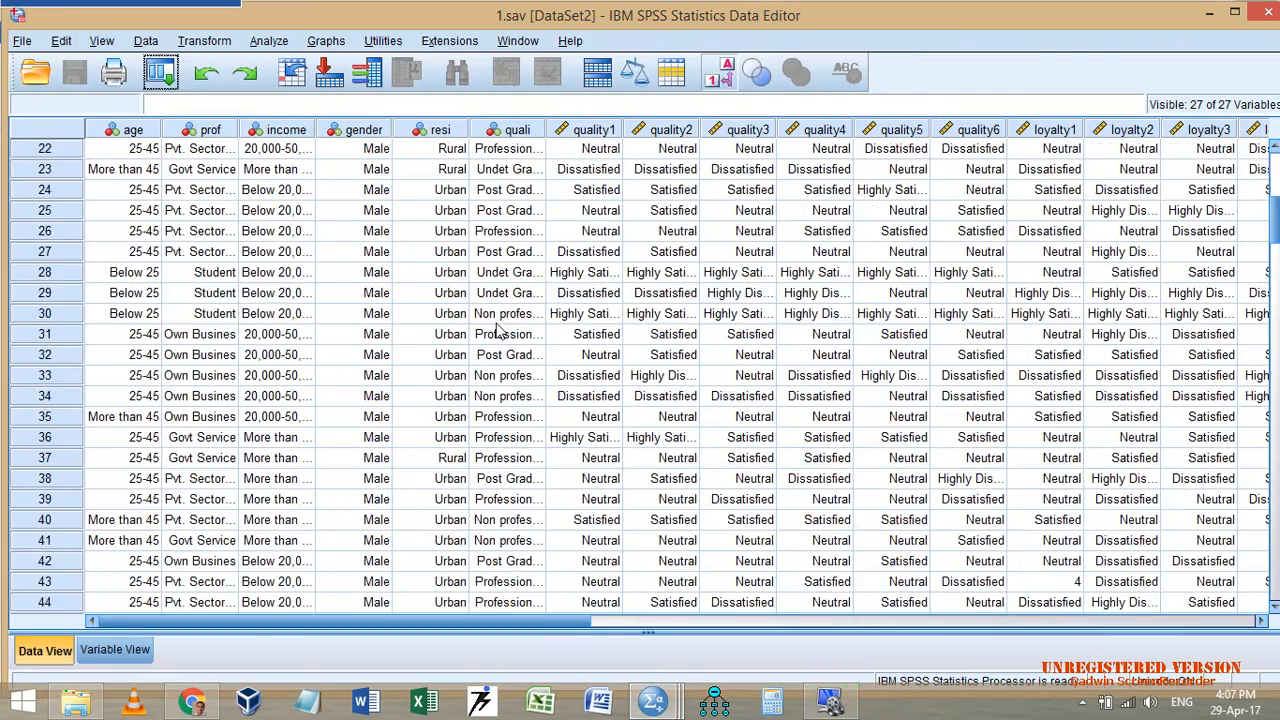
{"action": "scroll", "coordinate": [497, 333], "scroll_direction": "down", "scroll_amount": 20}
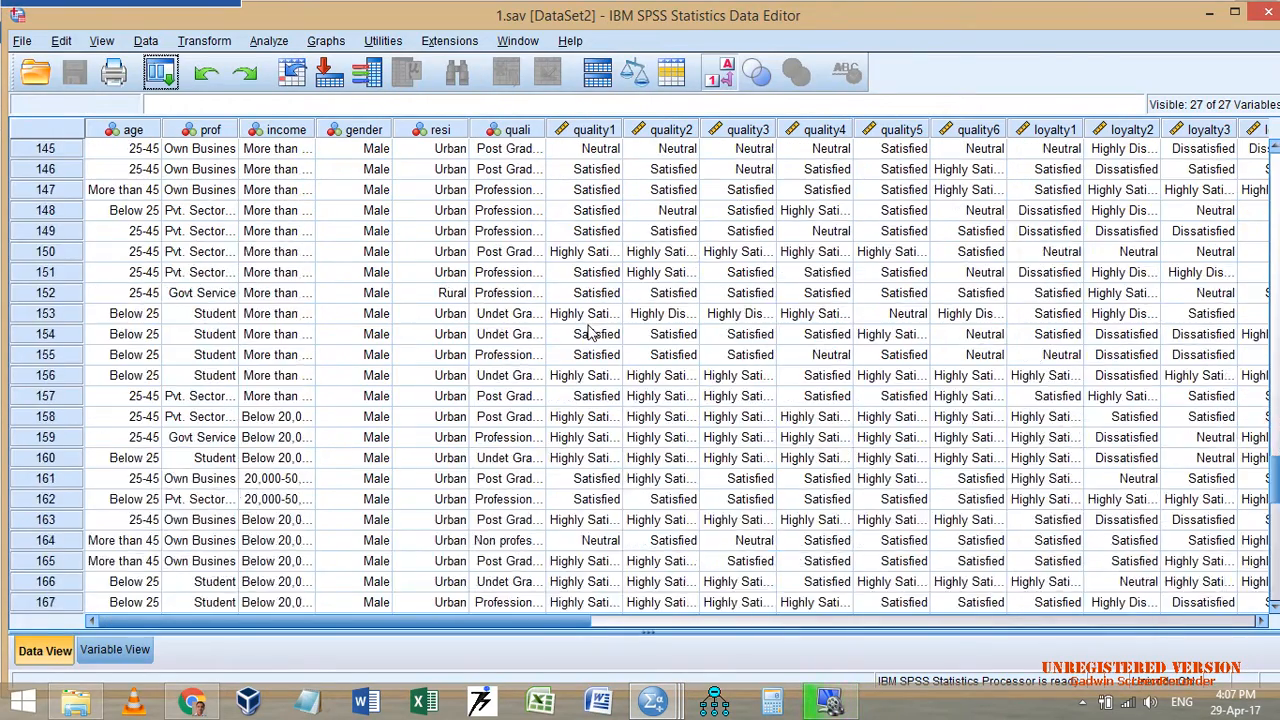
{"action": "scroll", "coordinate": [590, 332], "scroll_direction": "down", "scroll_amount": 8}
{"action": "left_click", "coordinate": [1209, 12]}
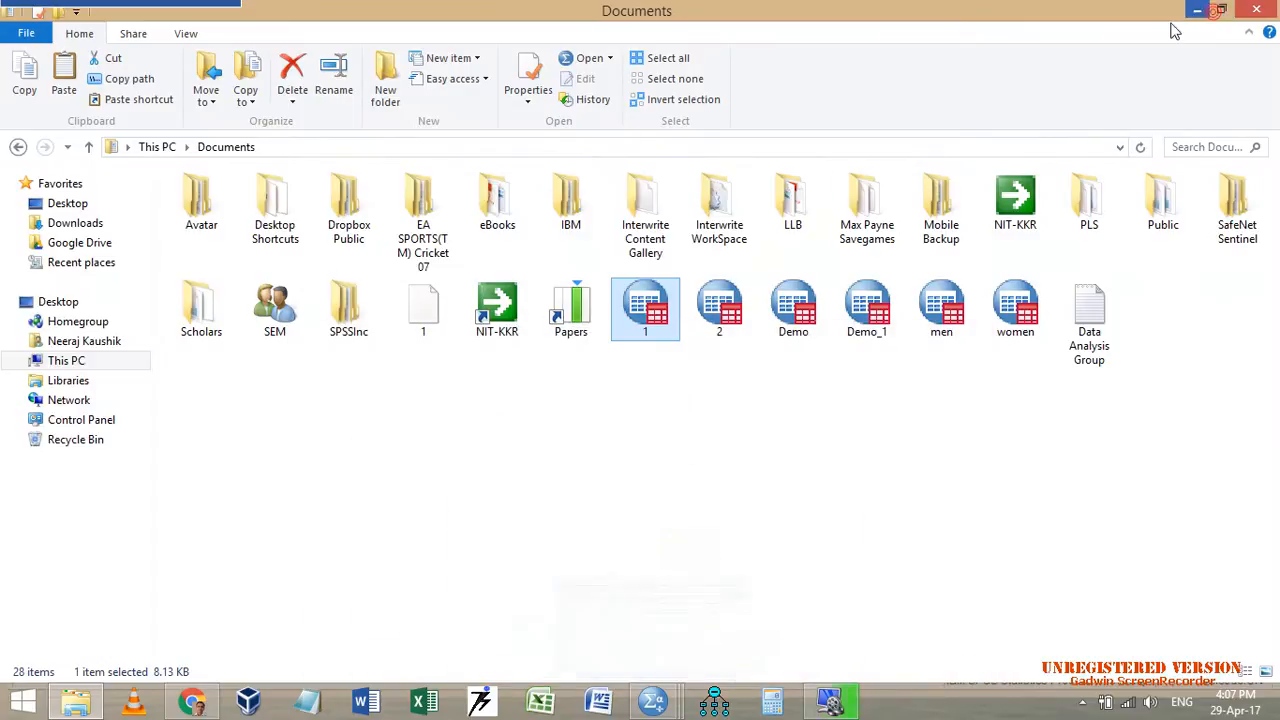
Step: Open the split data file 2.sav from Documents and check its gender column down to the last case
{"action": "left_click", "coordinate": [730, 310]}
{"action": "double_click", "coordinate": [730, 310]}
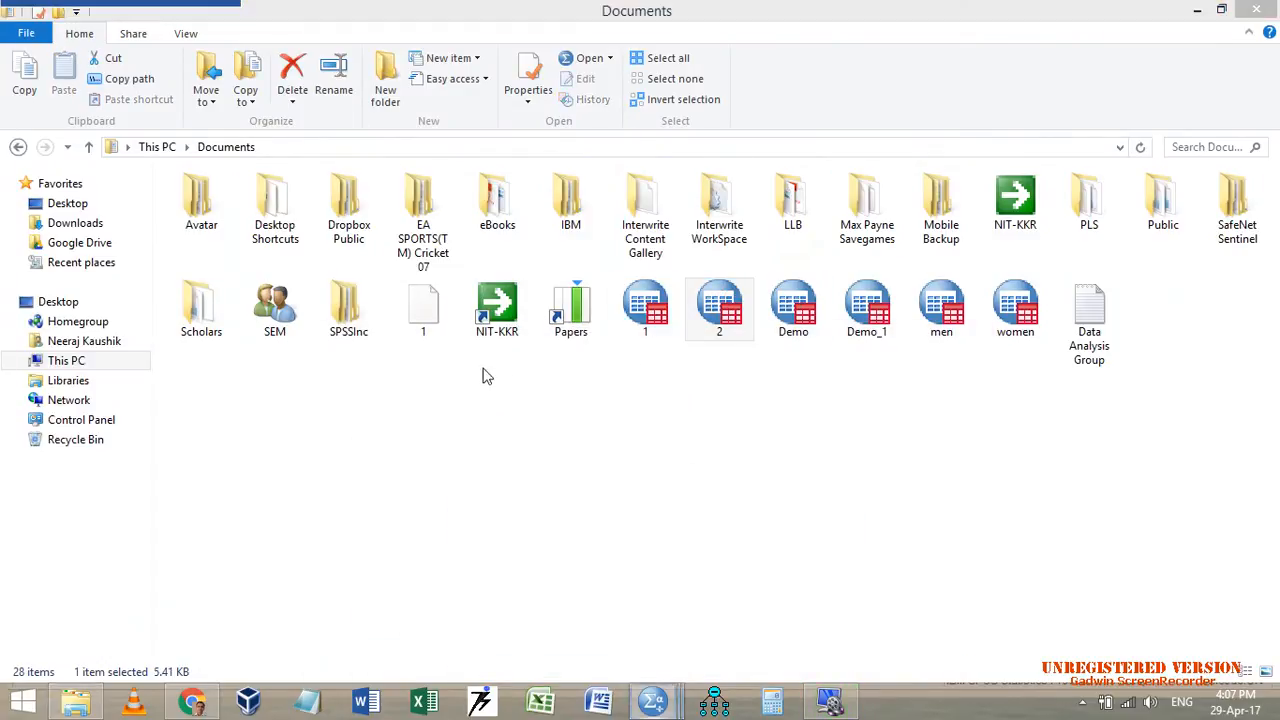
{"action": "scroll", "coordinate": [386, 340], "scroll_direction": "down", "scroll_amount": 10}
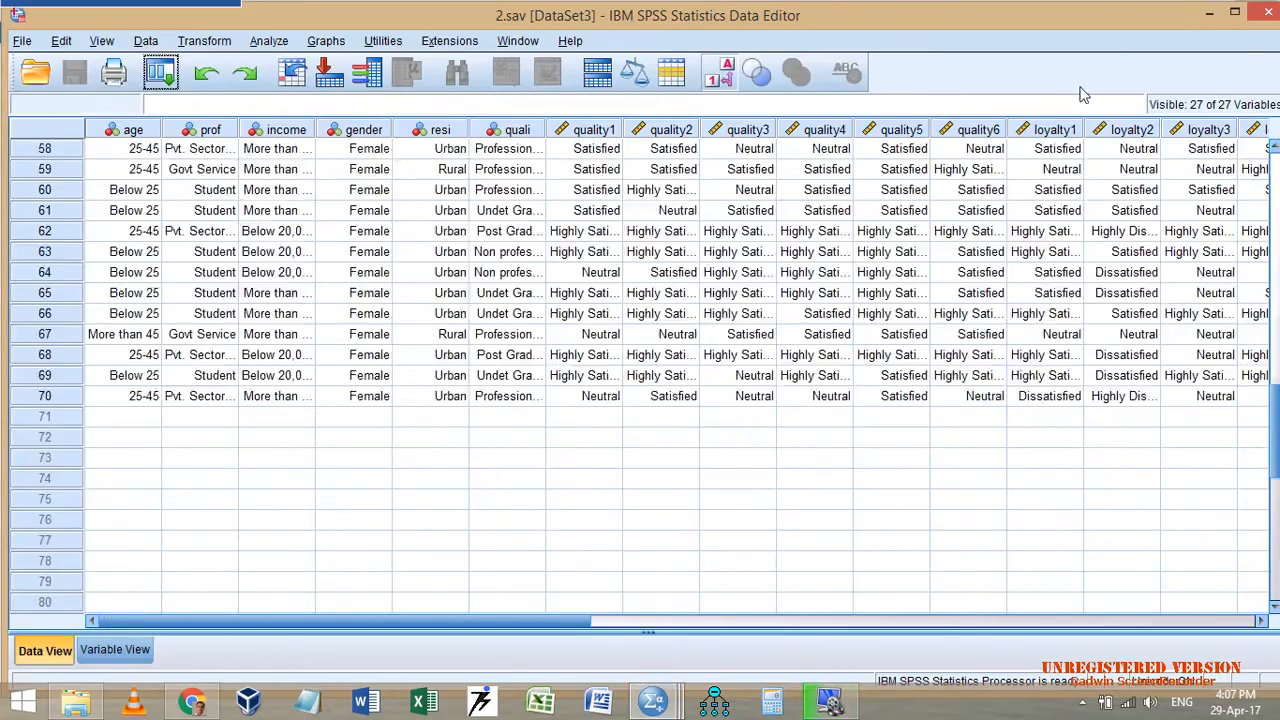
{"action": "scroll", "coordinate": [386, 343], "scroll_direction": "up", "scroll_amount": 7}
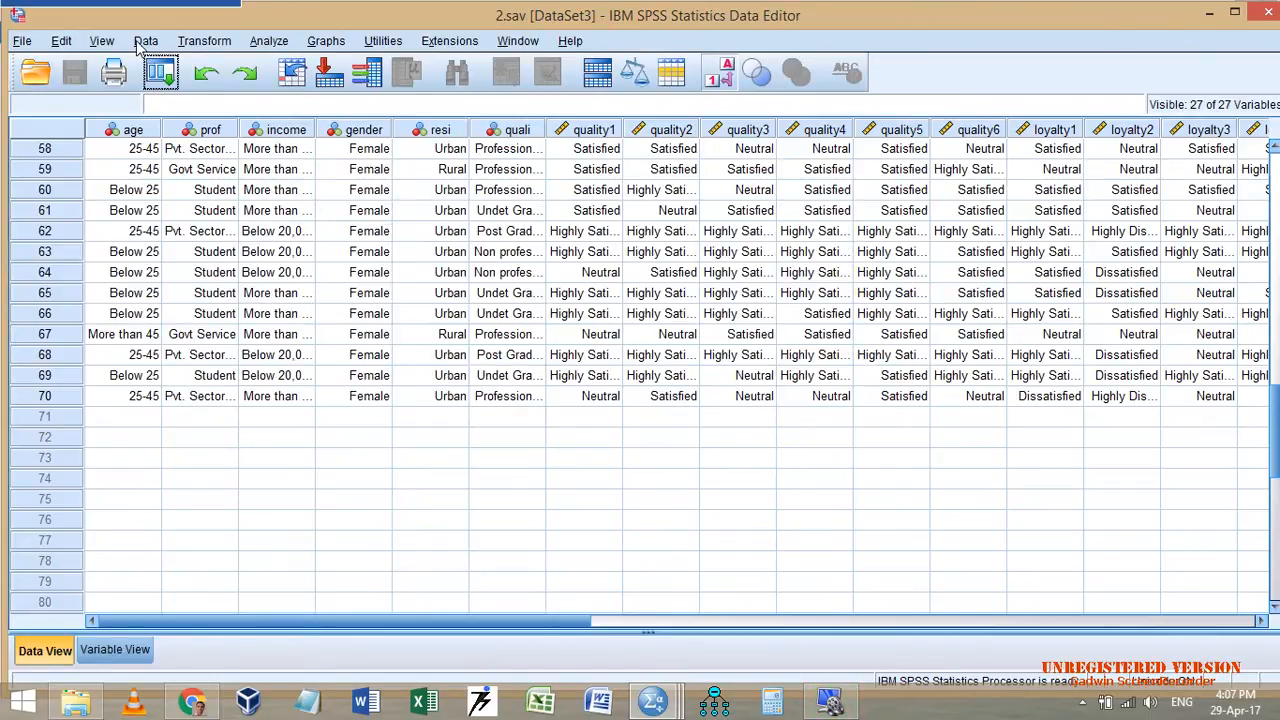
Step: Reopen the Split into Files settings to review the available options, and close them without running a split
{"action": "left_click", "coordinate": [145, 41]}
{"action": "left_click", "coordinate": [192, 512]}
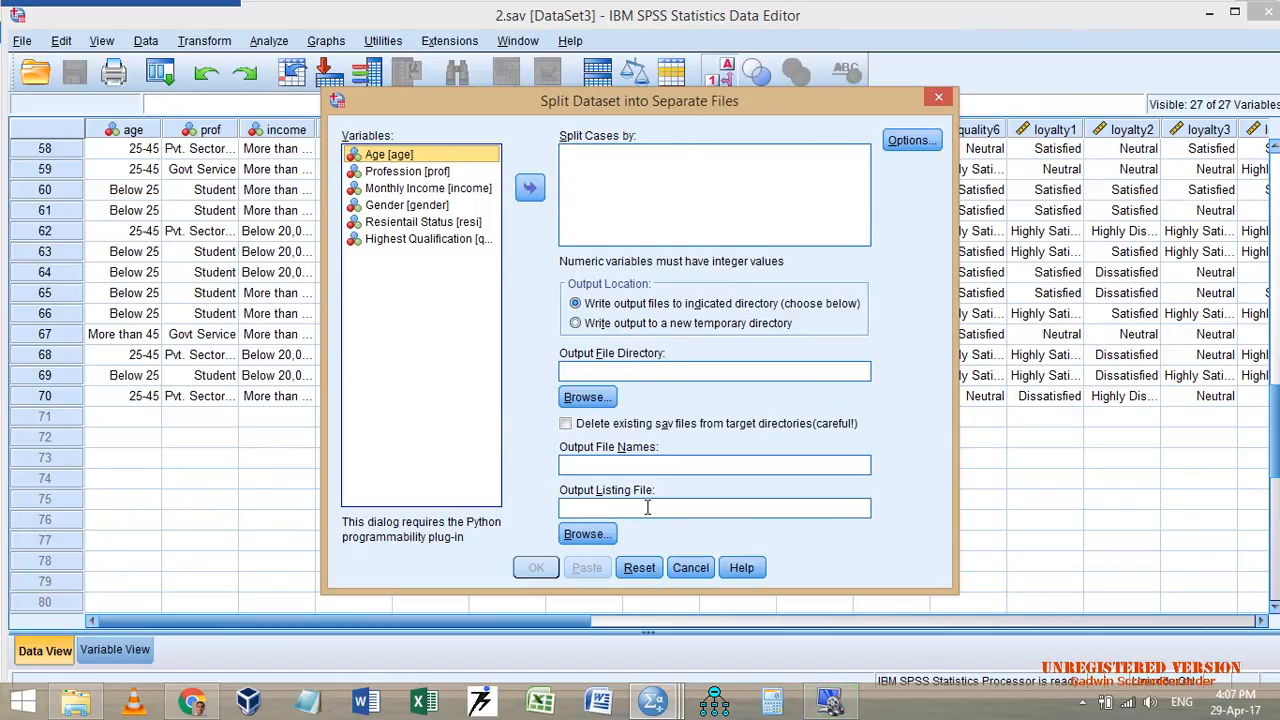
{"action": "left_click", "coordinate": [690, 567]}
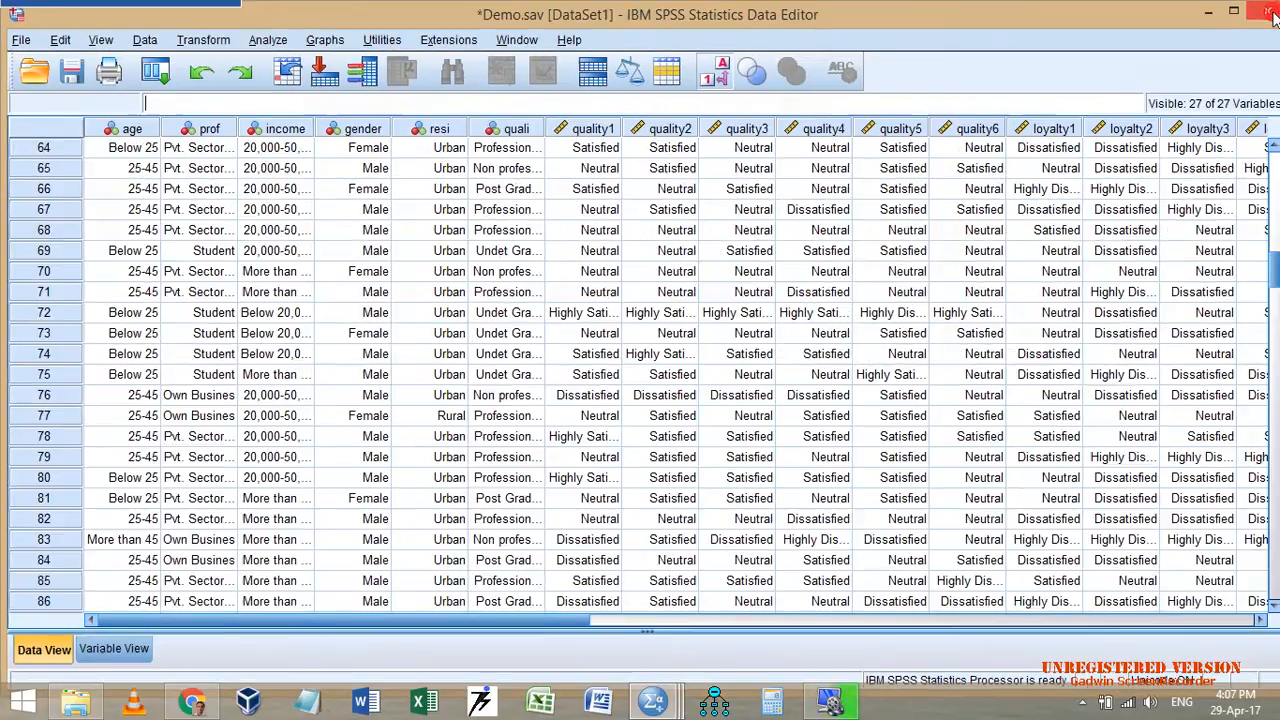
Step: Close the 2.sav and Demo.sav data files, discarding the changes to Demo.sav
{"action": "left_click", "coordinate": [1264, 10]}
{"action": "left_click", "coordinate": [1270, 14]}
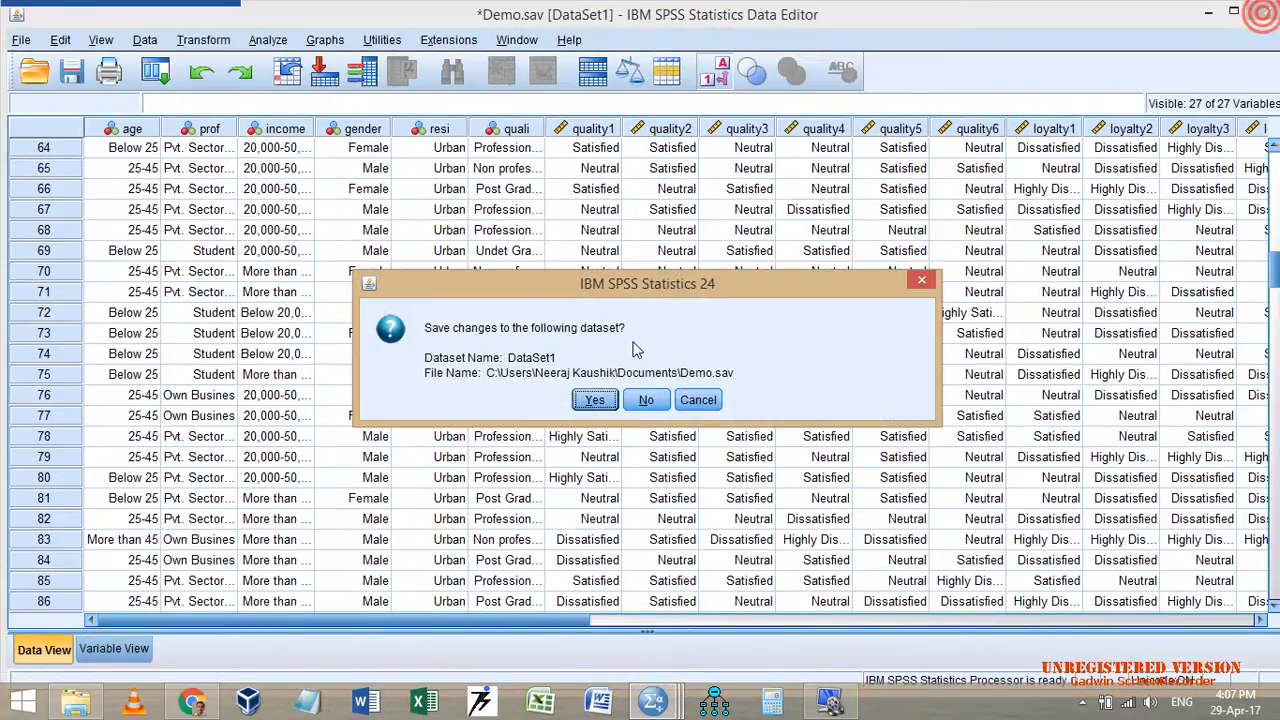
{"action": "left_click", "coordinate": [651, 398]}
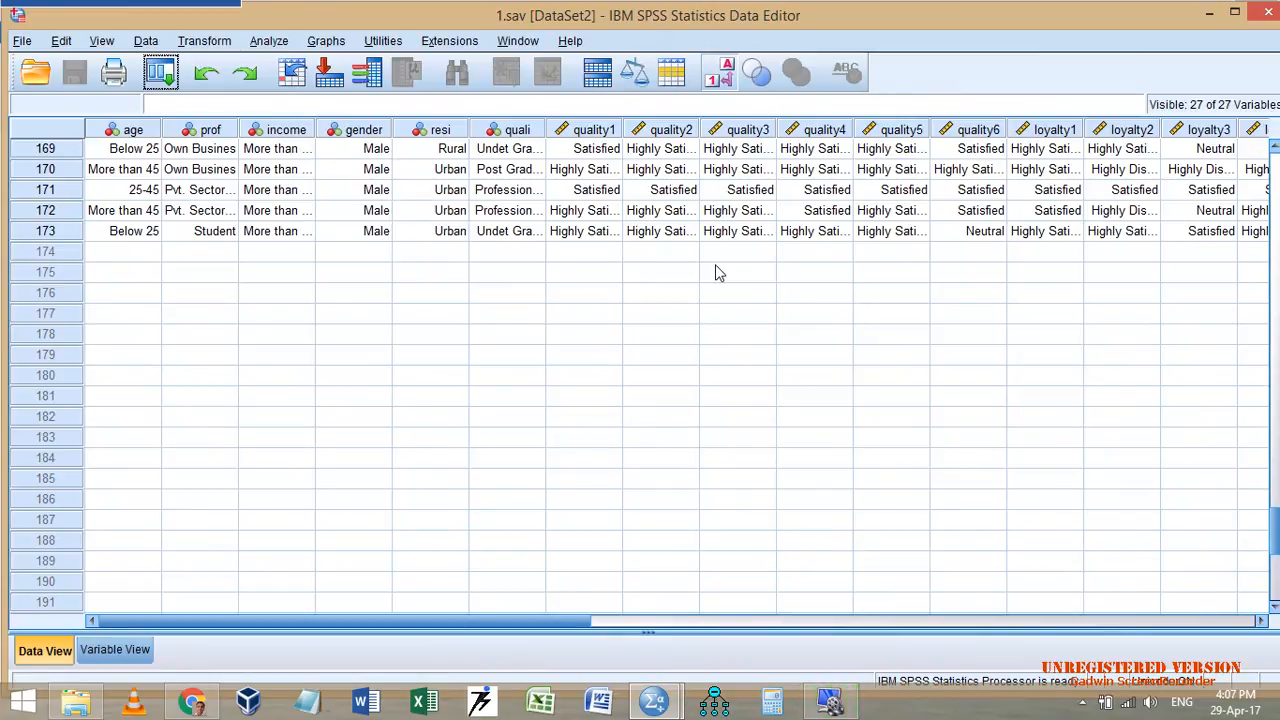
{"action": "mouse_move", "coordinate": [195, 8]}
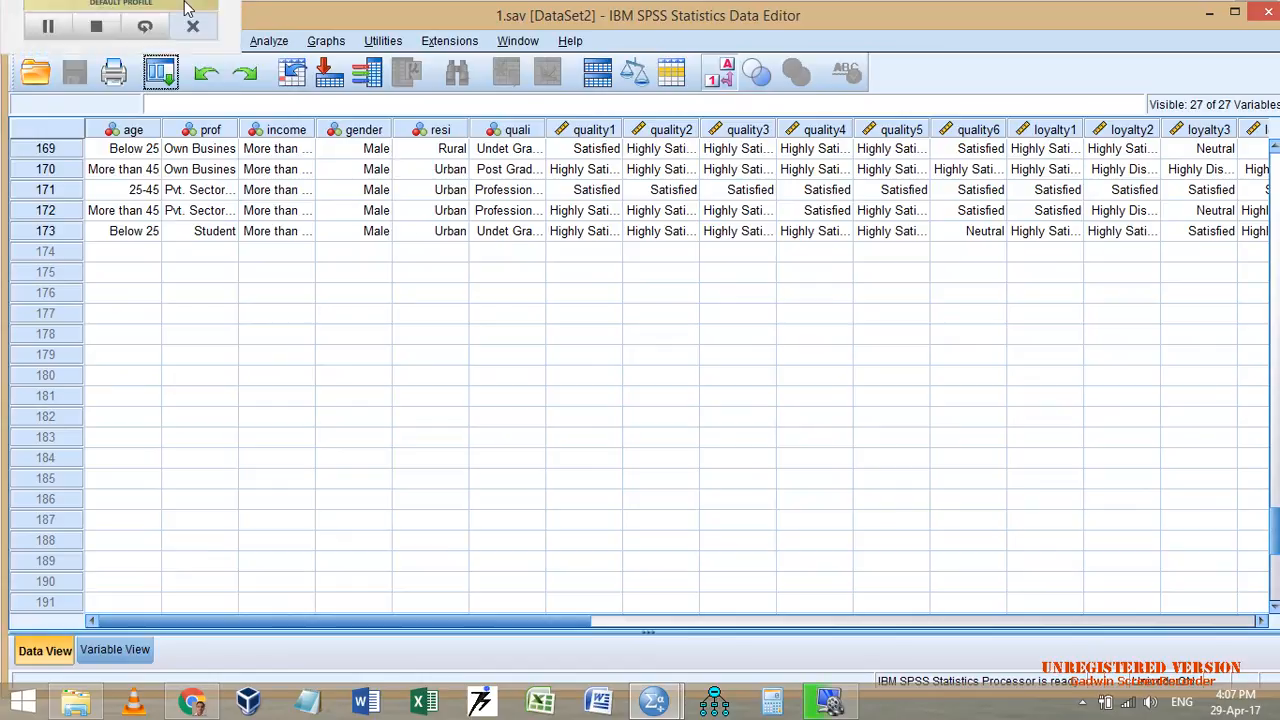